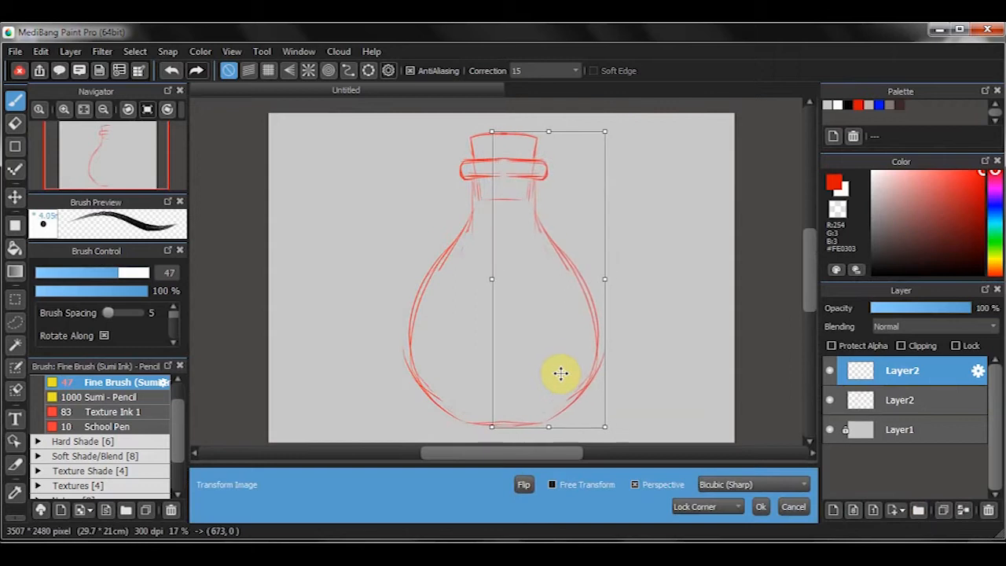
- Apply the mirrored right half of the bottle sketch and merge it into the layer below
left_click(760, 506)
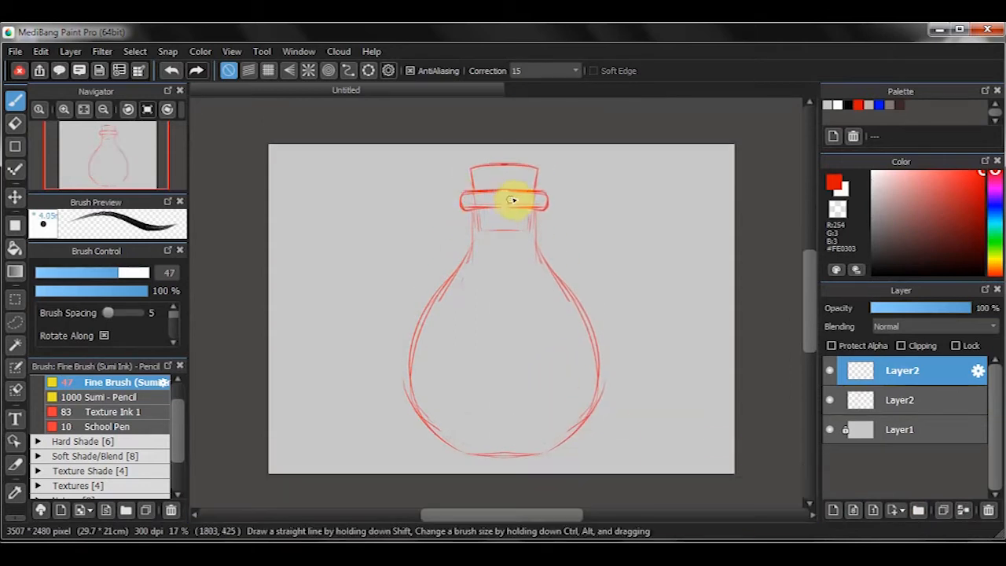
key("ctrl+e")
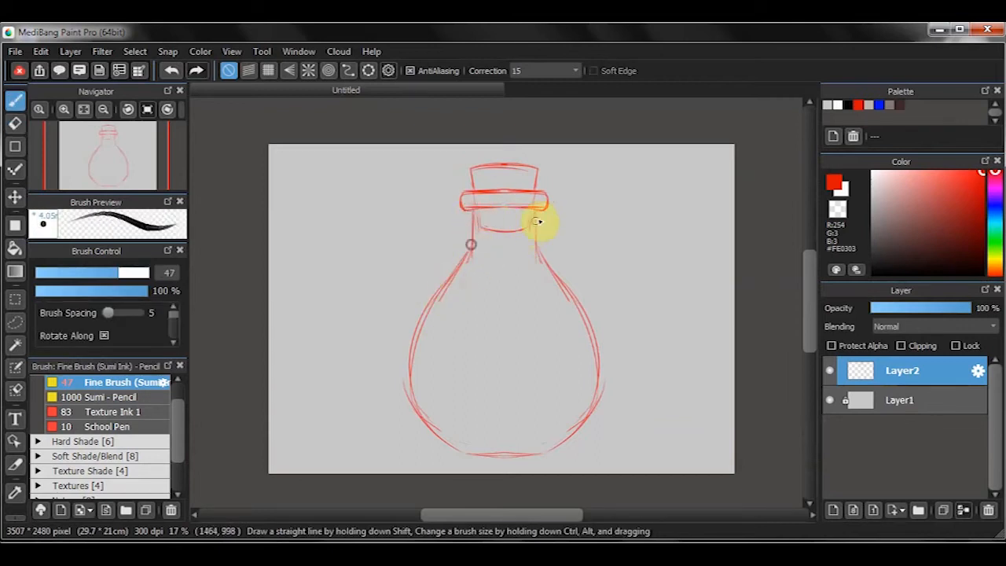
- Sketch the wavy front edge of the liquid, the flask's base and the inner glass outline along both walls
mouse_move(452, 287)
left_mouse_down()
mouse_move(574, 310)
mouse_move(461, 292)
mouse_move(579, 317)
left_mouse_up()
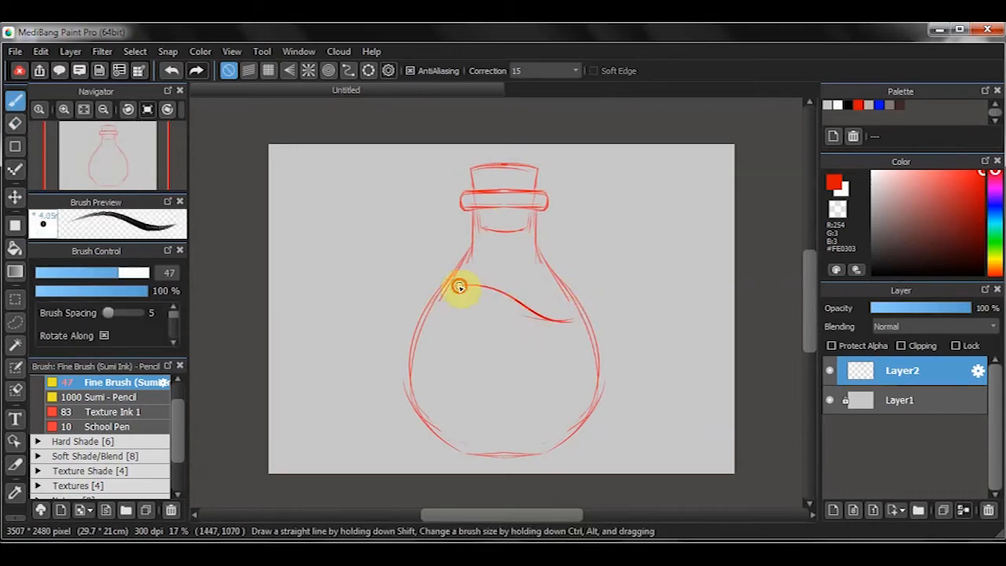
left_click_drag(462, 454, 539, 453)
left_click_drag(461, 285, 422, 366)
mouse_move(449, 295)
left_mouse_down()
mouse_move(426, 320)
mouse_move(419, 372)
left_mouse_up()
left_click_drag(435, 310, 448, 428)
left_click_drag(418, 388, 461, 435)
mouse_move(572, 318)
left_mouse_down()
mouse_move(582, 397)
mouse_move(557, 436)
mouse_move(460, 452)
mouse_move(522, 451)
left_mouse_up()
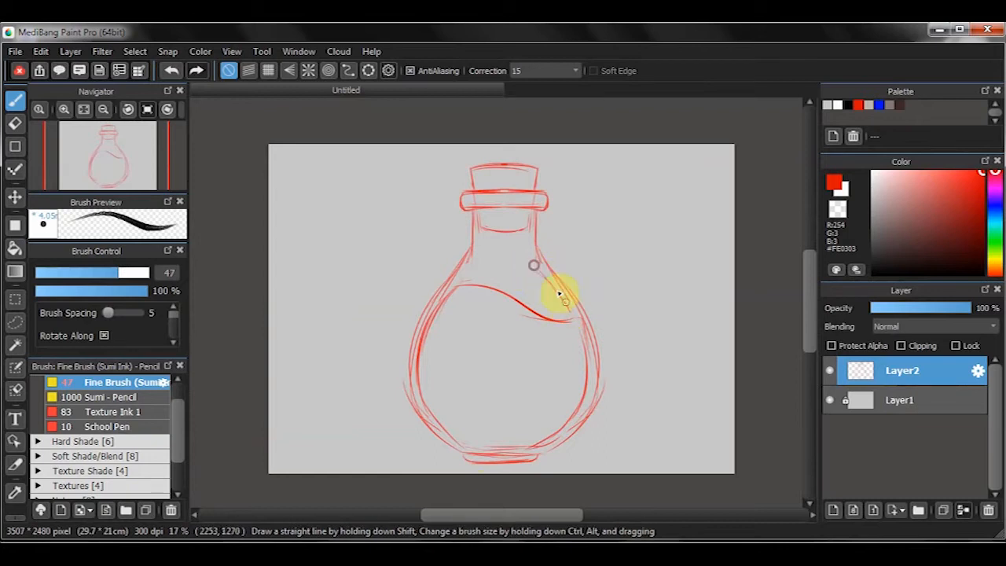
- Sketch the liquid's rear wave near the right wall and erase the part that crosses behind the front wave
key("e")
left_click_drag(556, 290, 525, 277)
key("b")
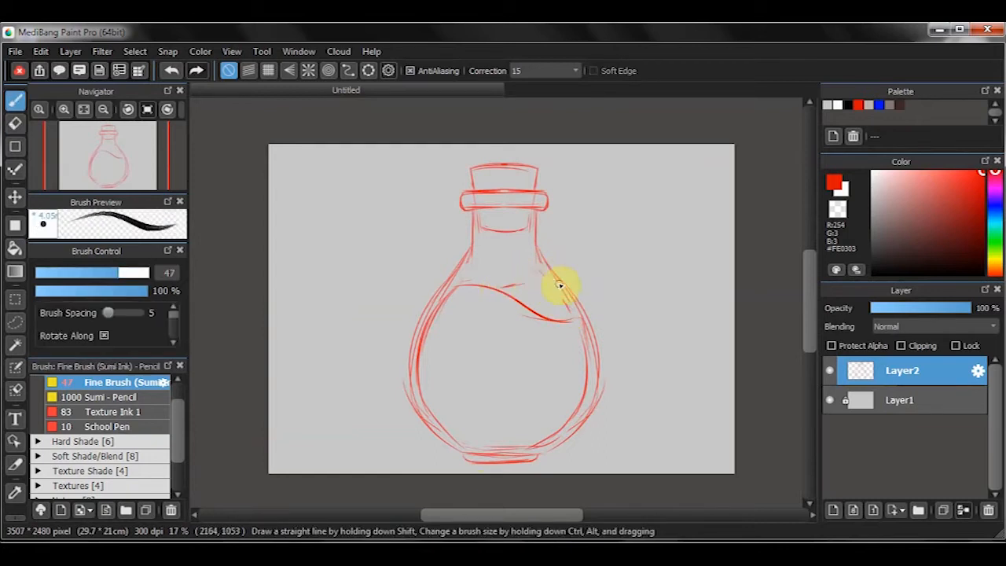
left_click_drag(538, 276, 441, 324)
key("ctrl+z")
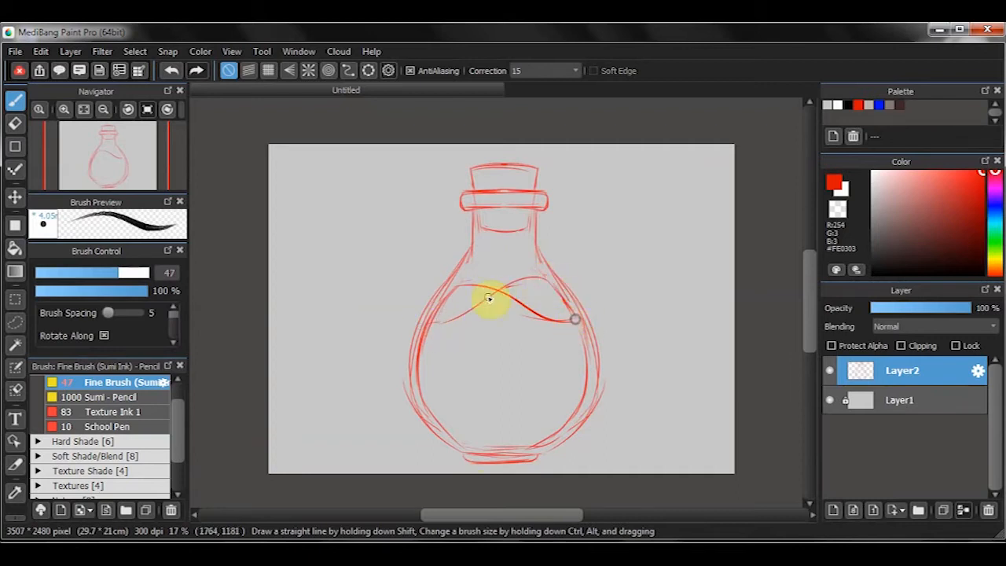
key("e")
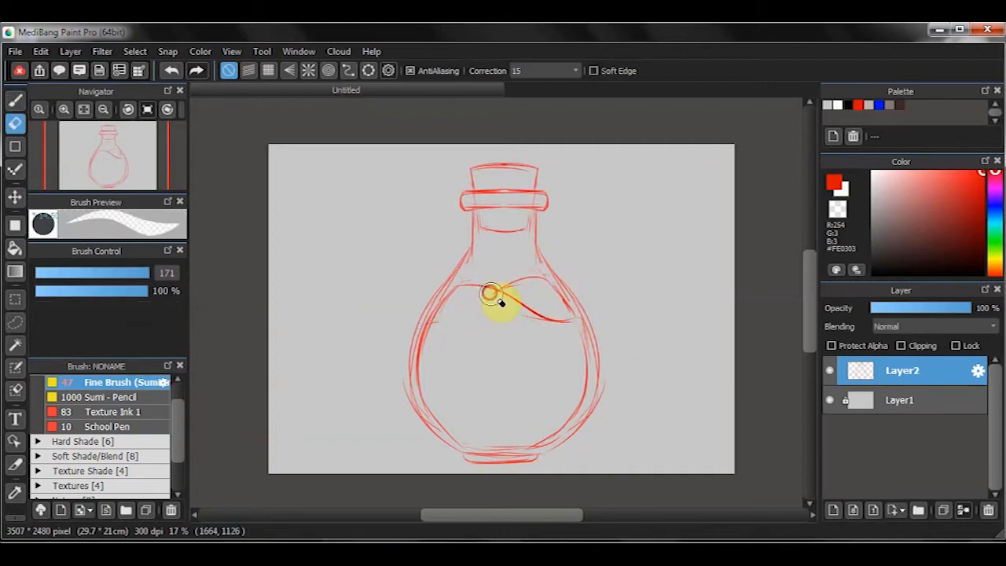
key("b")
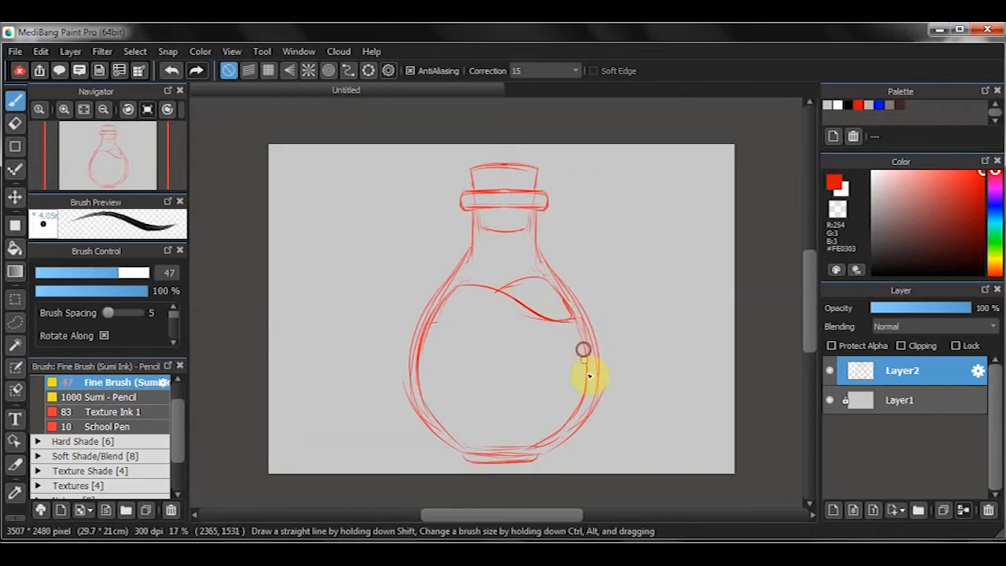
- Sketch a crescent moon in the left part of the liquid, just below its surface
left_click_drag(439, 341, 489, 349)
key("e")
key("ctrl+z")
key("ctrl+z")
key("b")
mouse_move(464, 317)
left_mouse_down()
mouse_move(463, 376)
mouse_move(498, 351)
mouse_move(454, 325)
left_mouse_up()
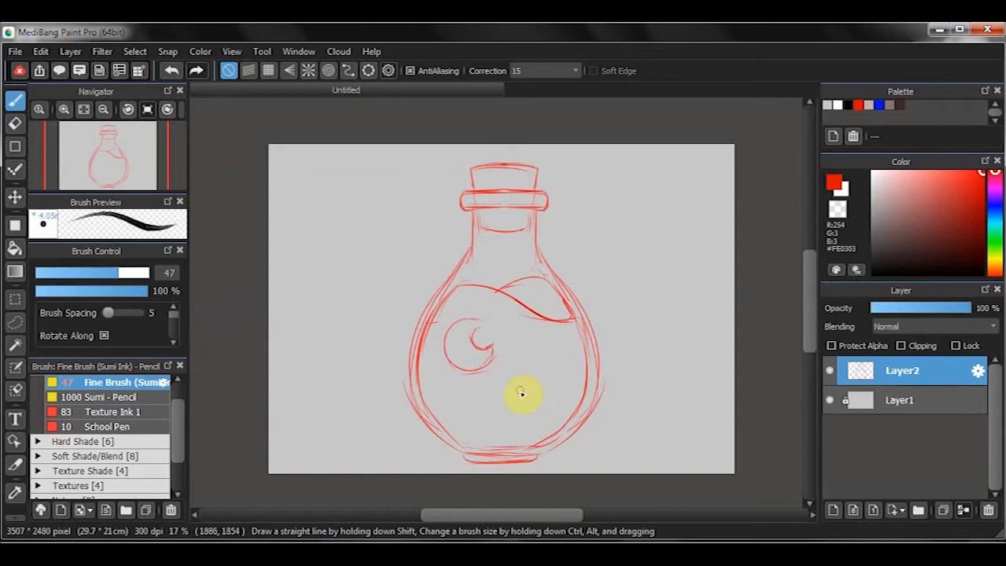
- Sketch a round sun with wavy rays in the lower right of the flask
key("e")
key("b")
mouse_move(520, 372)
left_mouse_down()
mouse_move(545, 393)
mouse_move(512, 377)
mouse_move(534, 333)
mouse_move(516, 388)
mouse_move(461, 399)
mouse_move(521, 413)
left_mouse_up()
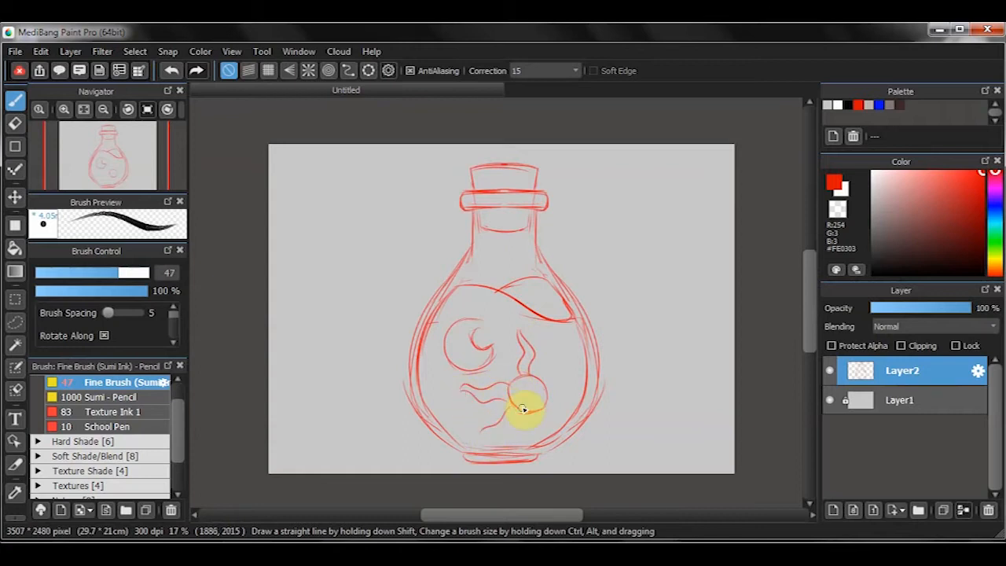
left_click_drag(523, 376, 537, 411)
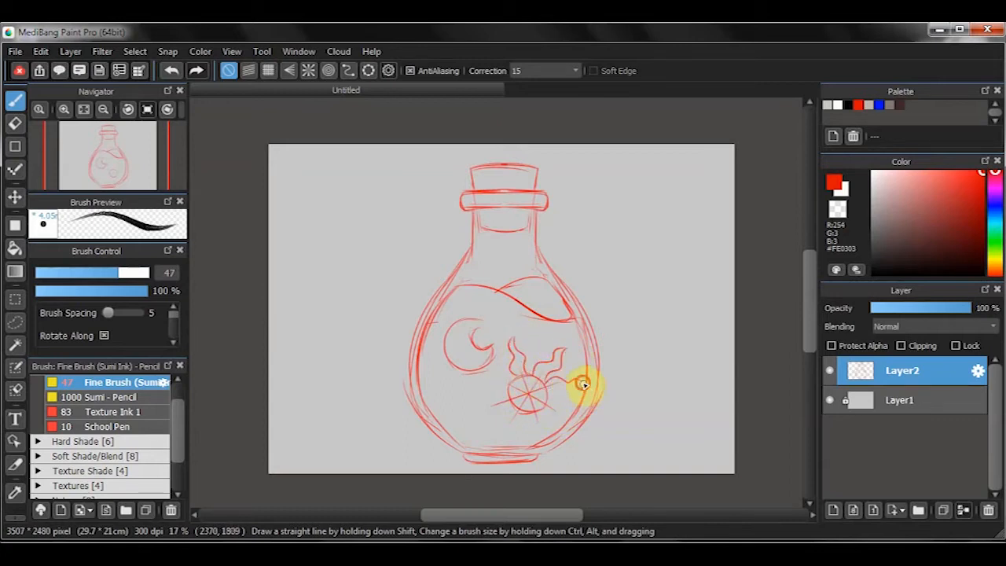
left_click_drag(547, 397, 573, 424)
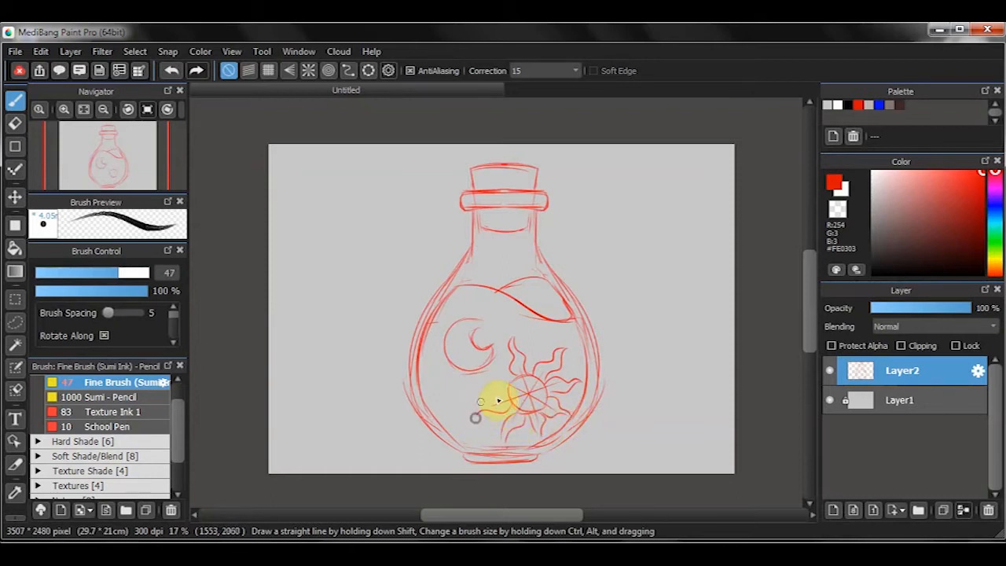
- Select the crescent moon and transform it to sit slightly closer to the flask's left wall
key("l")
mouse_move(468, 312)
left_mouse_down()
mouse_move(475, 377)
mouse_move(478, 307)
left_mouse_up()
key("ctrl+t")
mouse_move(513, 348)
left_mouse_down()
mouse_move(485, 335)
mouse_move(564, 338)
mouse_move(590, 388)
mouse_move(561, 433)
mouse_move(485, 359)
left_mouse_up()
left_click(760, 506)
- Resize and slightly rotate the sun, place it in the right part of the liquid and clear the selection
key("ctrl+t")
left_click_drag(584, 416, 572, 406)
left_click_drag(534, 375, 549, 366)
left_click_drag(626, 415, 640, 393)
left_click_drag(543, 366, 545, 363)
left_click_drag(647, 405, 642, 418)
left_click_drag(540, 365, 537, 366)
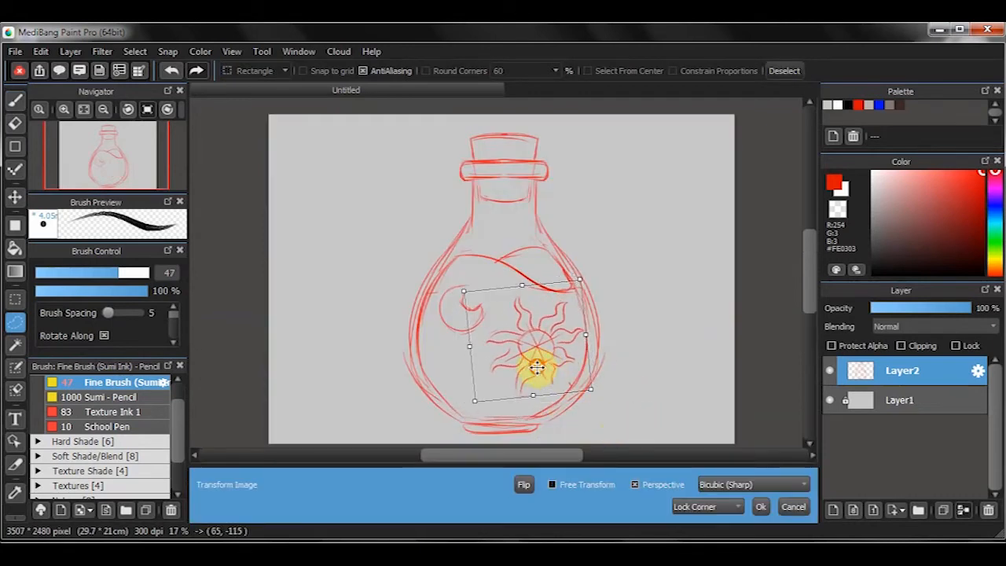
left_click(759, 505)
key("ctrl+d")
- Sketch four small stars inside the flask around the moon and sun
key("b")
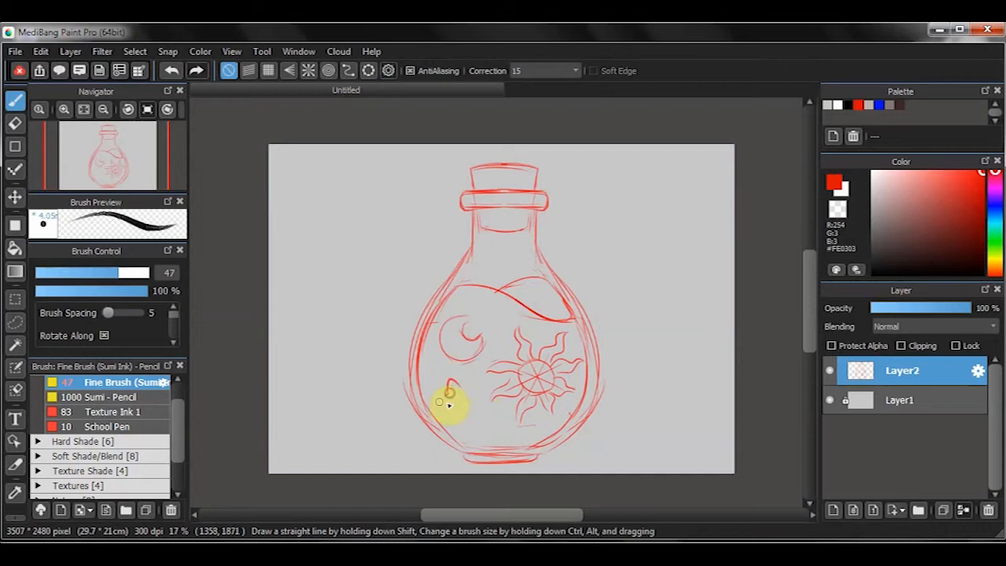
left_click_drag(458, 413, 473, 400)
left_click_drag(531, 299, 492, 312)
left_click_drag(511, 426, 500, 433)
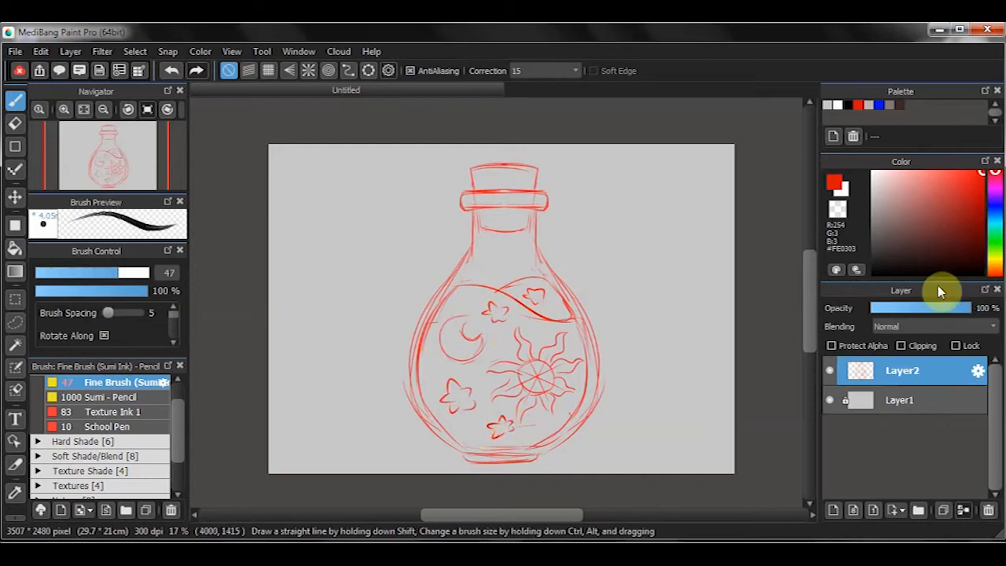
left_click(956, 345)
mouse_move(960, 308)
left_mouse_down()
mouse_move(911, 310)
mouse_move(970, 308)
left_mouse_up()
left_click(955, 345)
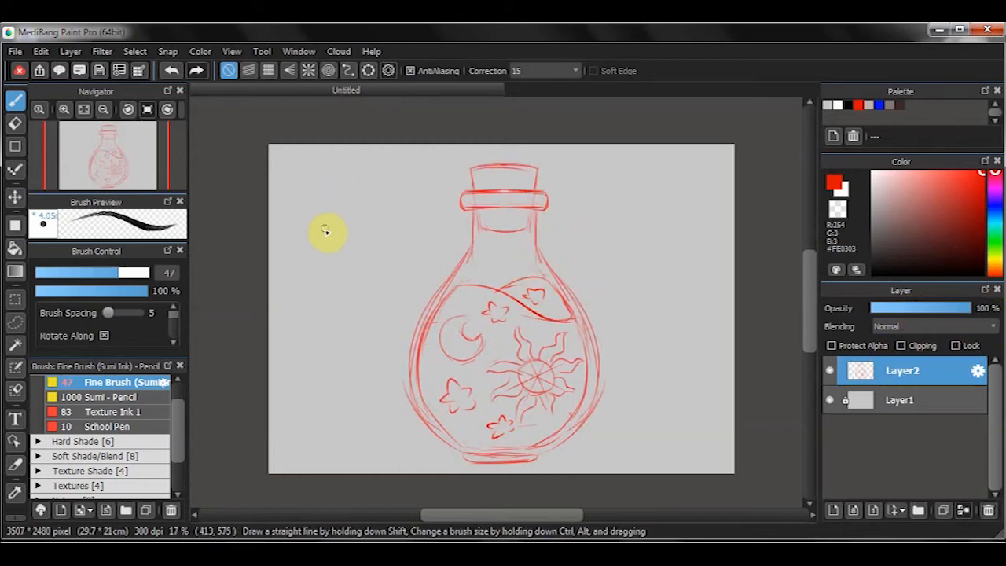
- Sketch two large stars in the background, one on each side of the flask
left_click_drag(329, 228, 348, 223)
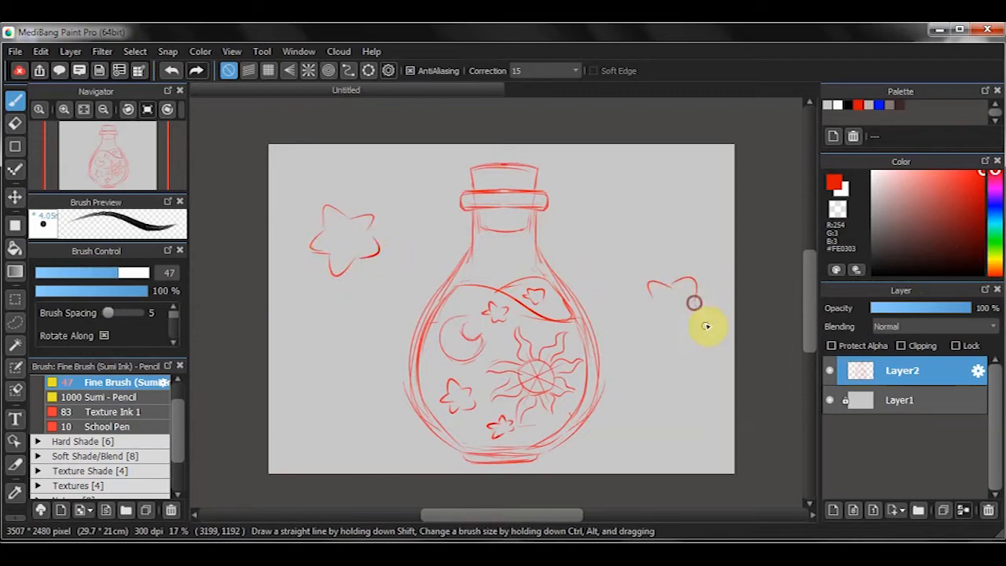
mouse_move(674, 290)
left_mouse_down()
mouse_move(654, 308)
mouse_move(695, 304)
mouse_move(649, 306)
left_mouse_up()
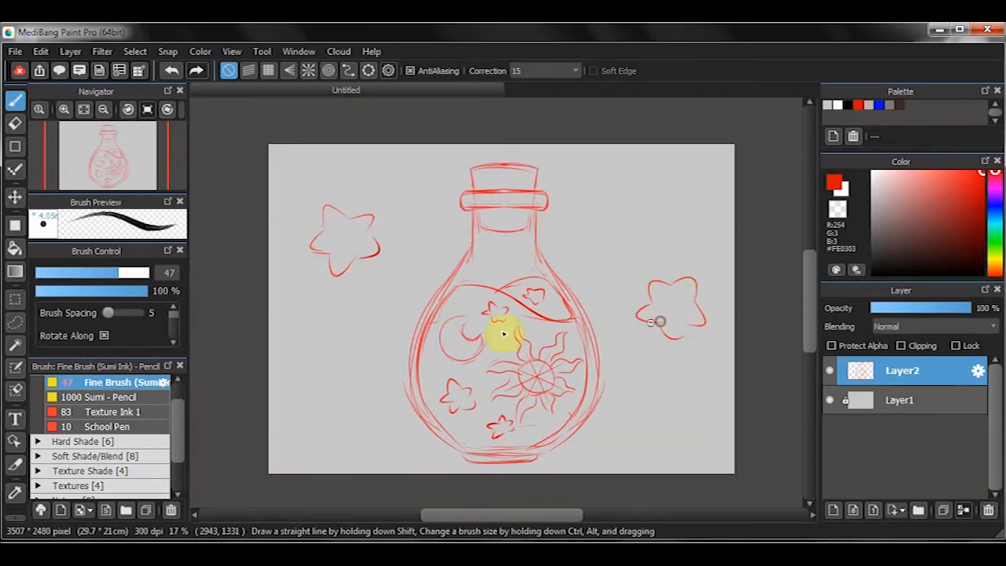
- Sketch a ringed planet in the lower left of the background, erasing stray lines
mouse_move(311, 366)
left_mouse_down()
mouse_move(357, 369)
mouse_move(360, 377)
mouse_move(301, 394)
mouse_move(333, 425)
left_mouse_up()
key("e")
mouse_move(366, 381)
left_mouse_down()
mouse_move(349, 419)
mouse_move(363, 391)
mouse_move(362, 420)
left_mouse_up()
key("bracketright")
key("bracketright")
key("bracketright")
key("b")
mouse_move(323, 363)
left_mouse_down()
mouse_move(342, 384)
mouse_move(295, 377)
mouse_move(334, 396)
mouse_move(311, 374)
mouse_move(297, 404)
mouse_move(303, 389)
mouse_move(322, 403)
mouse_move(339, 389)
mouse_move(317, 380)
mouse_move(356, 372)
mouse_move(307, 396)
mouse_move(337, 376)
left_mouse_up()
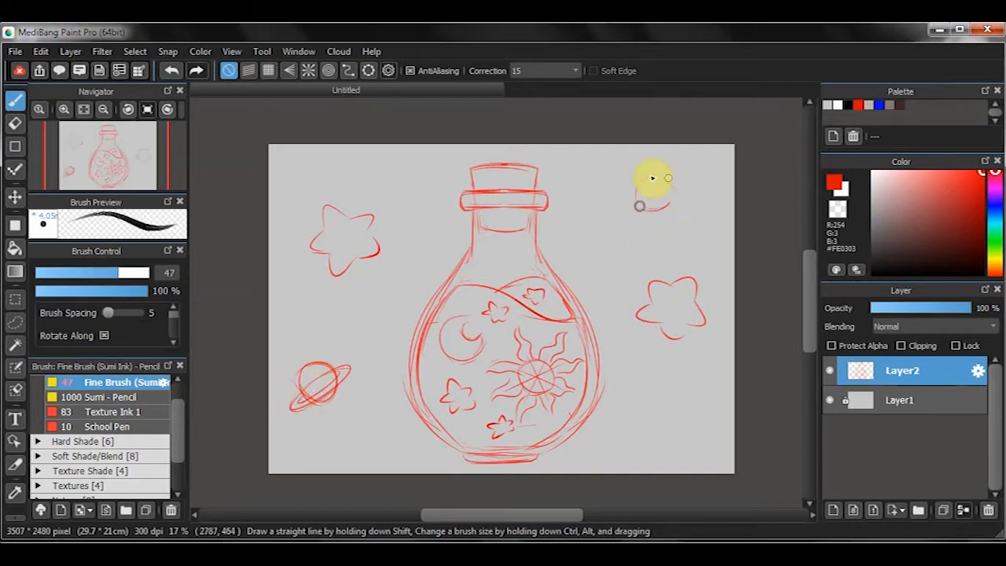
- Copy the ringed planet, then rotate the copy and place it to the upper right of the bottle's cork
key("l")
mouse_move(345, 322)
left_mouse_down()
mouse_move(366, 416)
mouse_move(360, 382)
left_mouse_up()
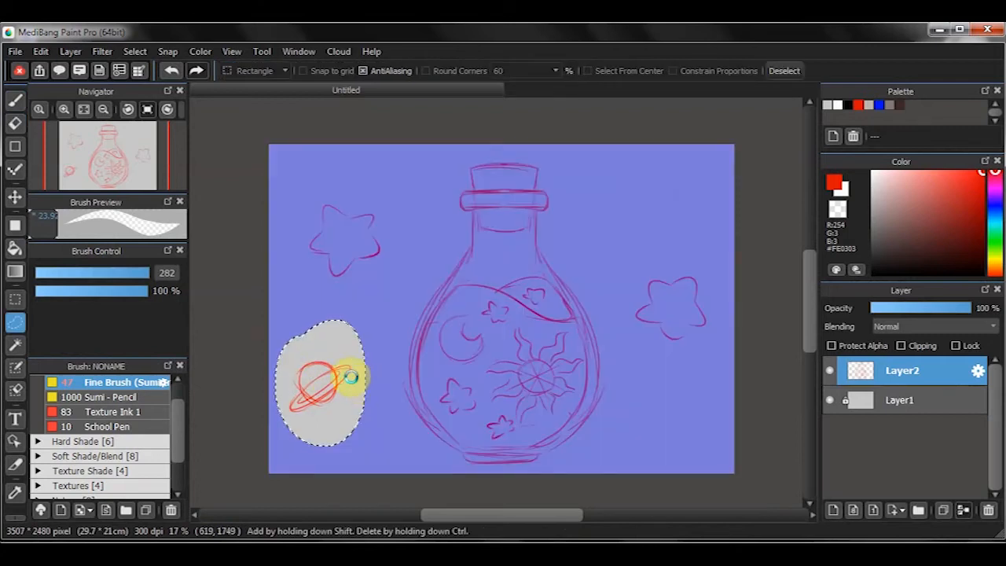
key("ctrl+c")
key("ctrl+v")
key("ctrl+t")
left_click_drag(312, 353, 620, 167)
left_click_drag(550, 196, 554, 157)
left_click_drag(646, 206, 618, 157)
left_click(760, 506)
key("ctrl+d")
- Sketch a round planet in the lower right and small circles scattered around the background
key("b")
mouse_move(660, 412)
left_mouse_down()
mouse_move(689, 442)
mouse_move(664, 449)
mouse_move(657, 405)
left_mouse_up()
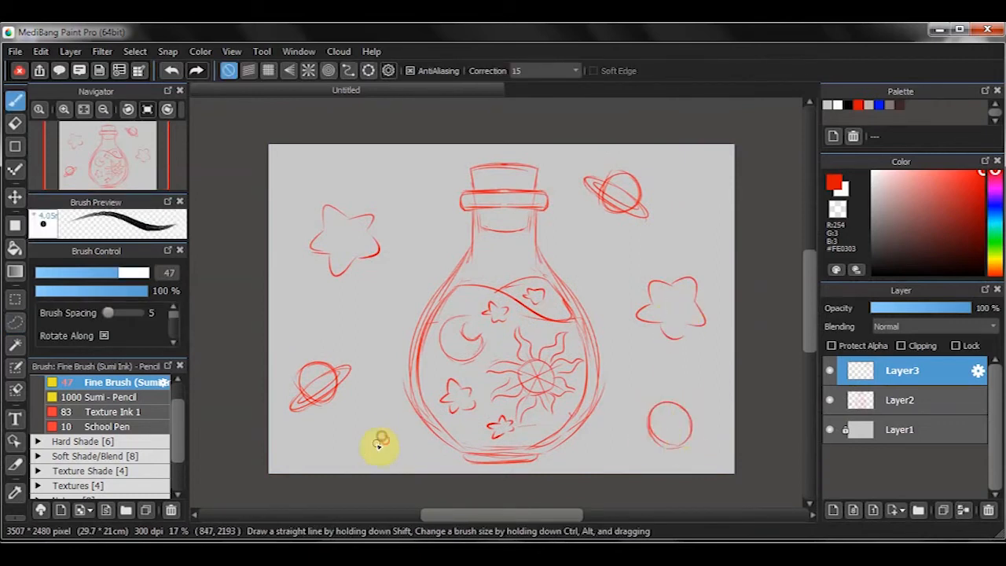
left_click_drag(382, 440, 384, 434)
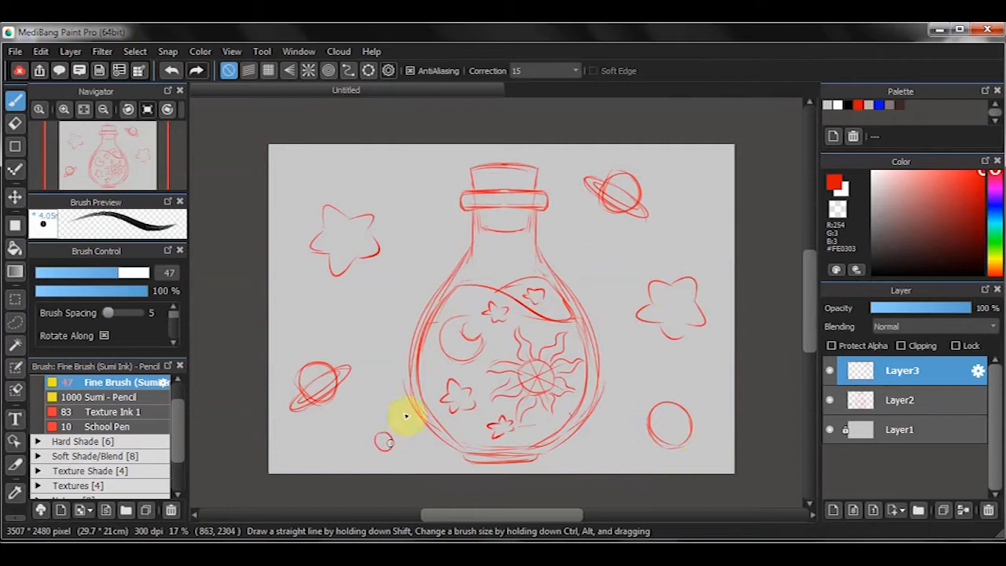
left_click_drag(431, 227, 434, 223)
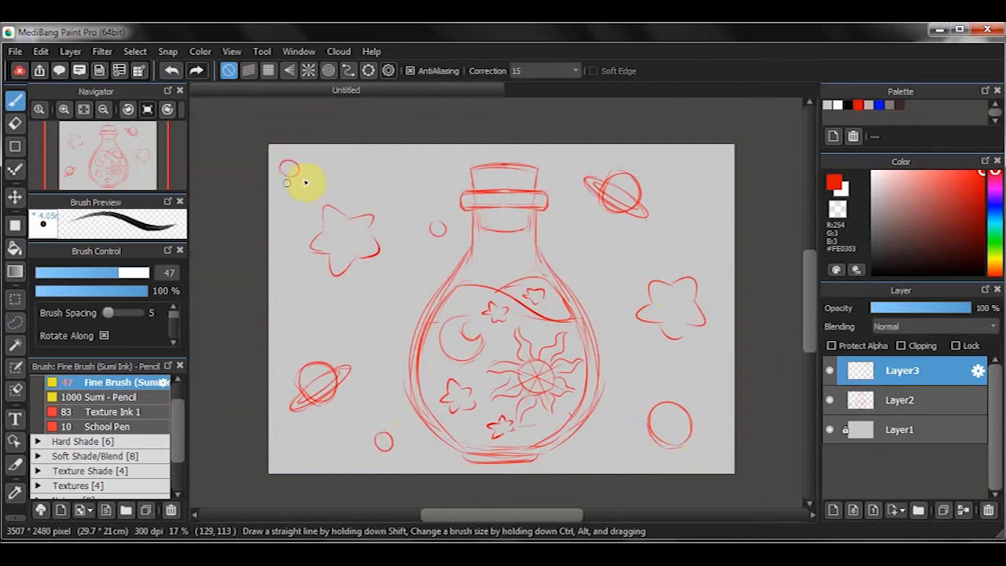
left_click_drag(302, 173, 297, 161)
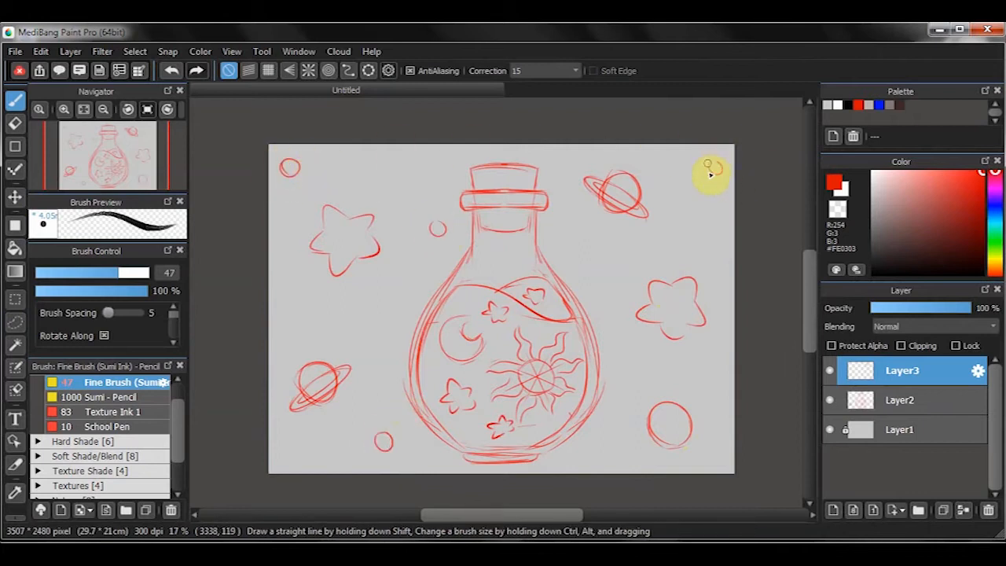
- Sketch five small stars scattered through the background around the flask
left_click_drag(572, 251, 575, 253)
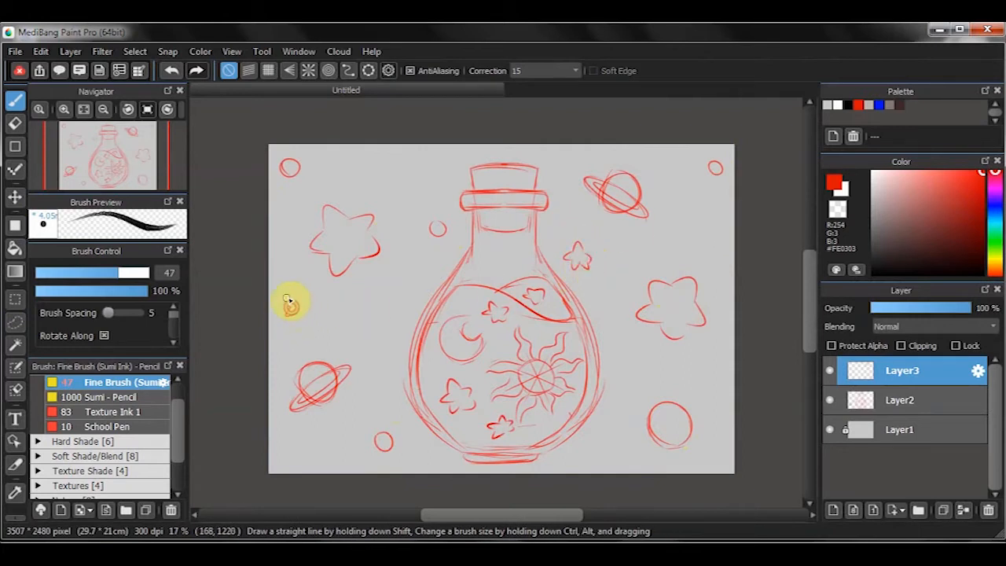
left_click_drag(395, 312, 390, 313)
left_click_drag(388, 180, 400, 180)
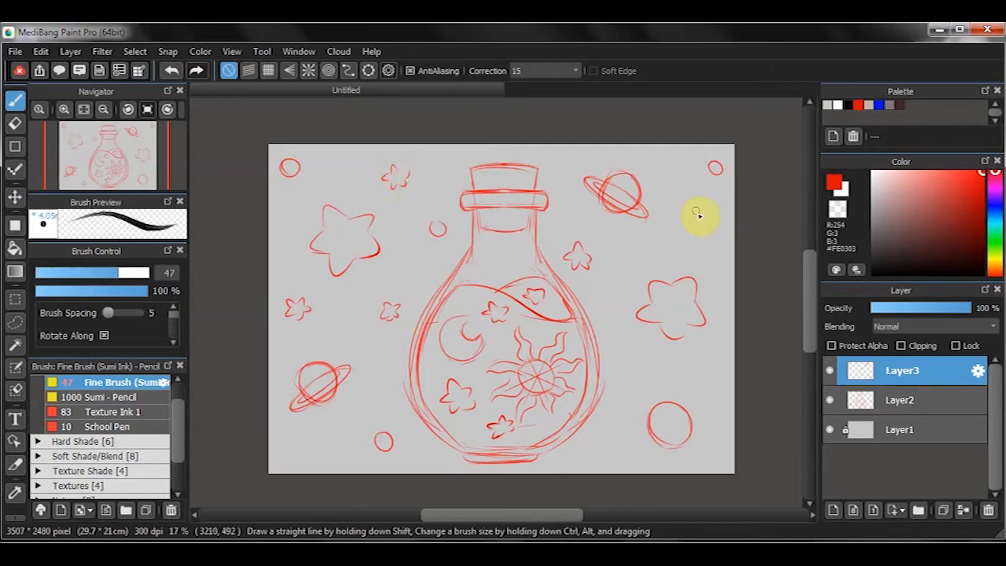
left_click_drag(713, 222, 705, 217)
- Merge the top sketch layer into Layer2, keep it locked and lower its opacity to 29%
mouse_move(970, 308)
left_mouse_down()
mouse_move(914, 312)
mouse_move(971, 337)
left_mouse_up()
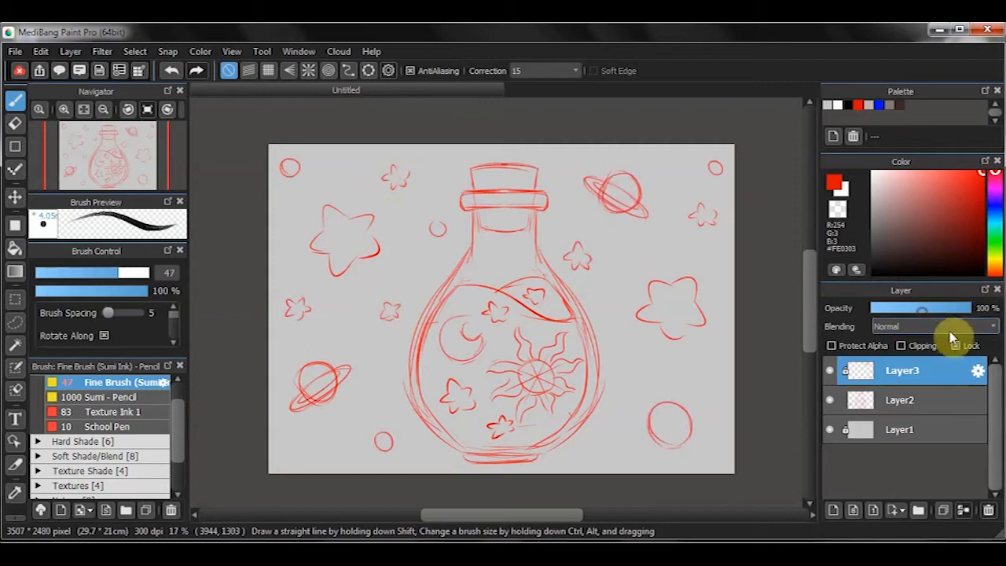
key("ctrl+e")
left_click_drag(968, 308, 885, 308)
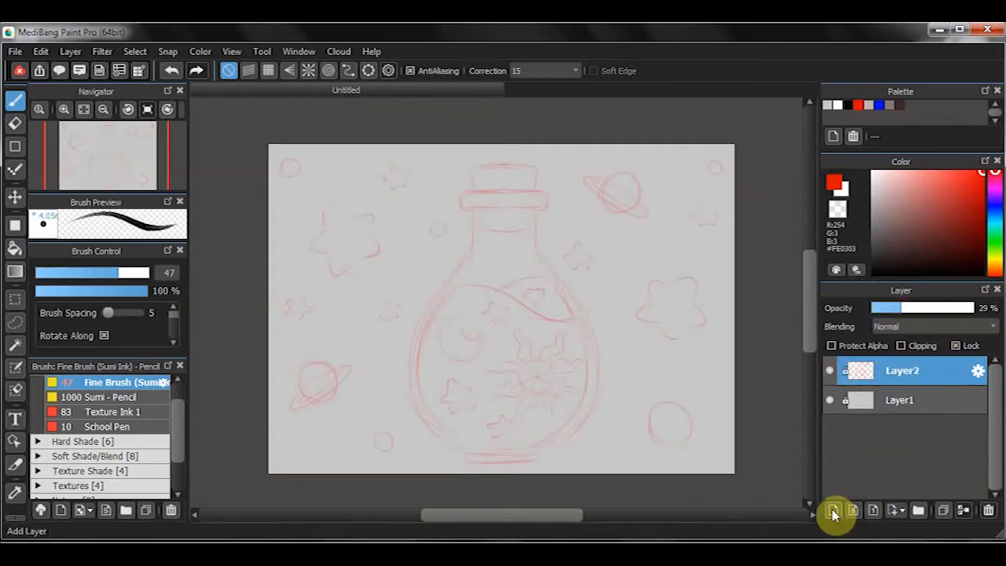
- On a new layer, ink the left half of the flask's rim, outer wall and base in black with Texture Ink 1
left_click(833, 509)
left_click(848, 105)
left_click(126, 412)
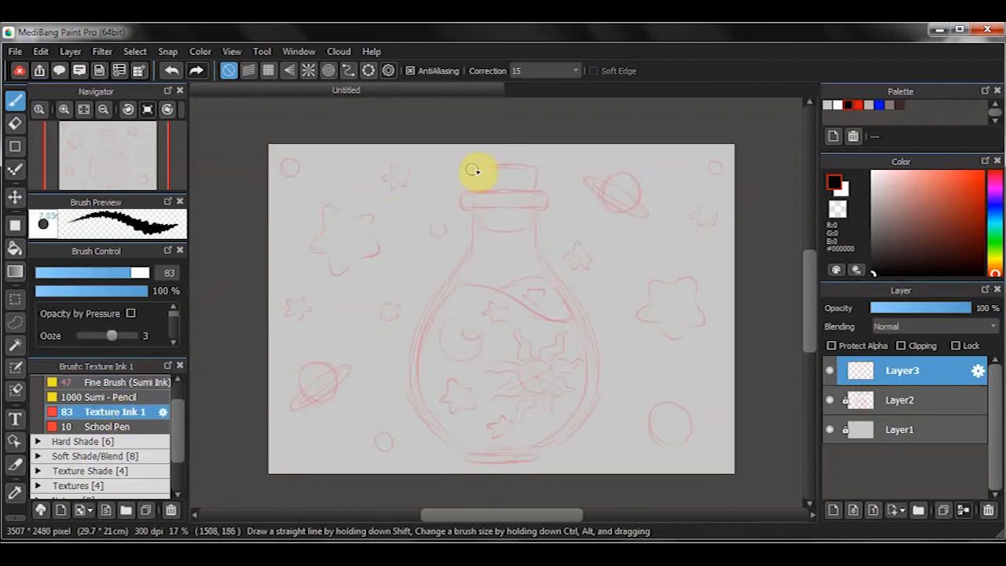
mouse_move(460, 196)
left_mouse_down()
mouse_move(521, 192)
mouse_move(481, 198)
mouse_move(516, 193)
mouse_move(473, 211)
mouse_move(411, 374)
mouse_move(498, 449)
mouse_move(464, 450)
mouse_move(505, 453)
mouse_move(511, 463)
left_mouse_up()
key("ctrl+z")
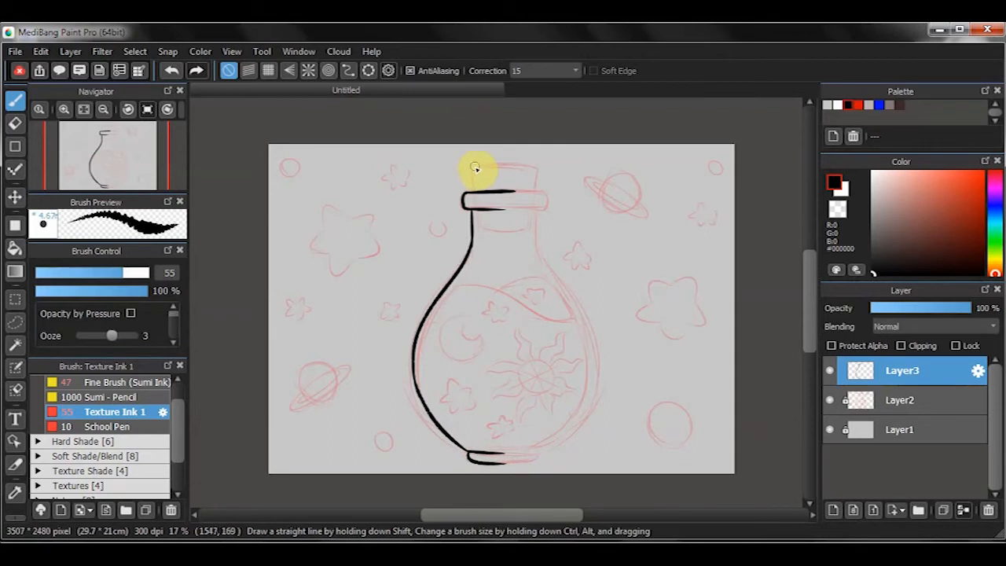
left_click_drag(471, 168, 472, 192)
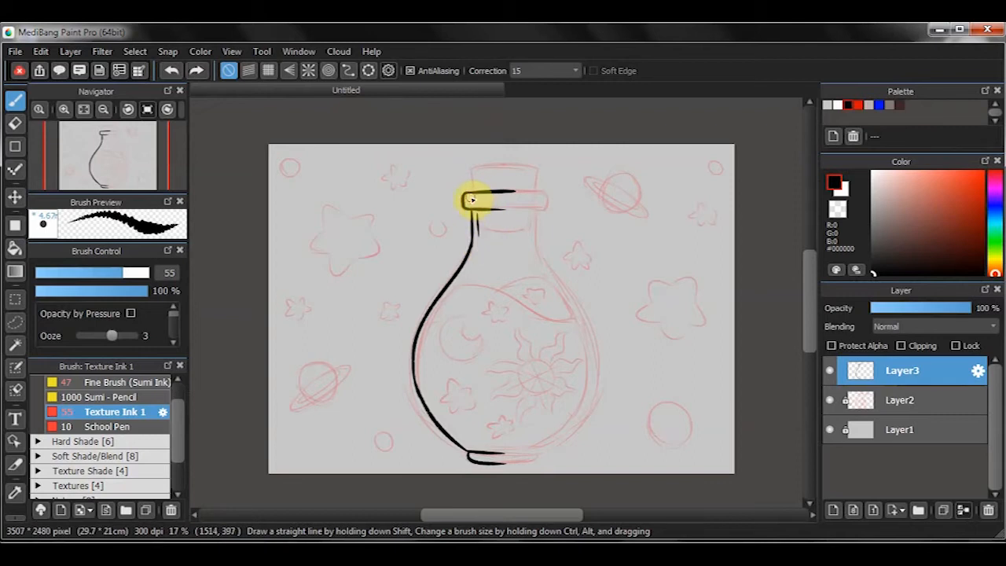
- Reduce the brush size to 35 and ink the inner glass line along the flask's left neck and body
left_click_drag(481, 237, 443, 294)
key("ctrl+z")
key("bracketleft")
key("bracketleft")
left_click_drag(477, 212, 425, 380)
key("ctrl+z")
mouse_move(424, 335)
left_mouse_down()
mouse_move(442, 412)
mouse_move(433, 404)
mouse_move(475, 445)
mouse_move(507, 447)
left_mouse_up()
left_click_drag(422, 350, 469, 273)
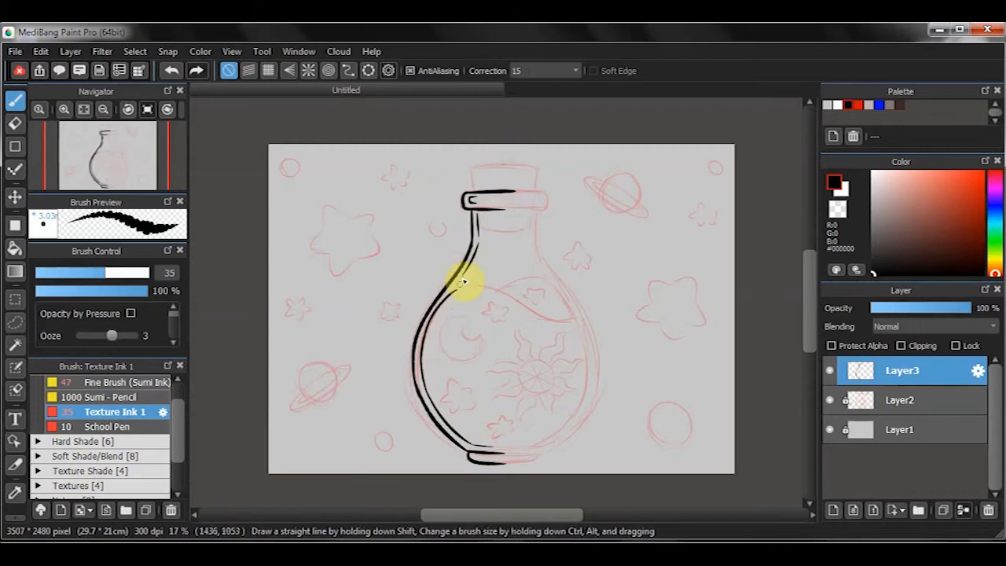
- On a new layer, ink the left half of the cork at brush size 51 and erase the excess where it crosses the rim
key("]")
left_click_drag(471, 170, 476, 193)
key("ctrl+z")
key("ctrl+z")
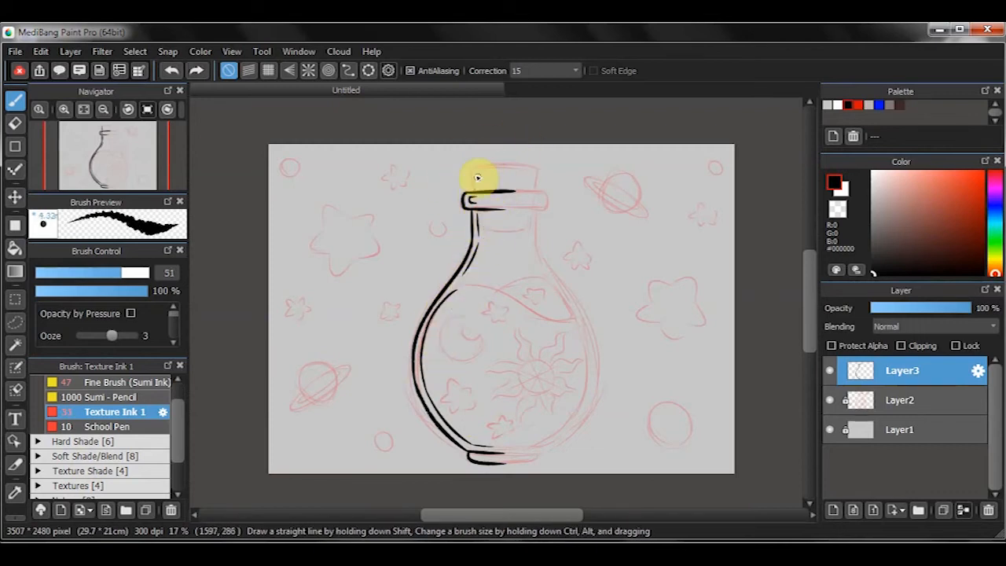
left_click(832, 509)
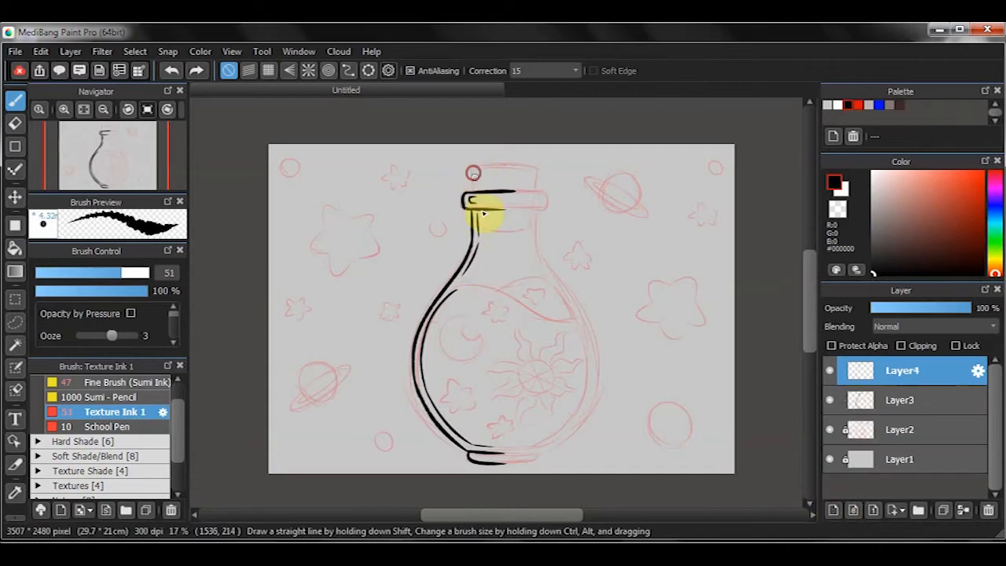
mouse_move(472, 170)
left_mouse_down()
mouse_move(476, 236)
mouse_move(509, 231)
left_mouse_up()
key("e")
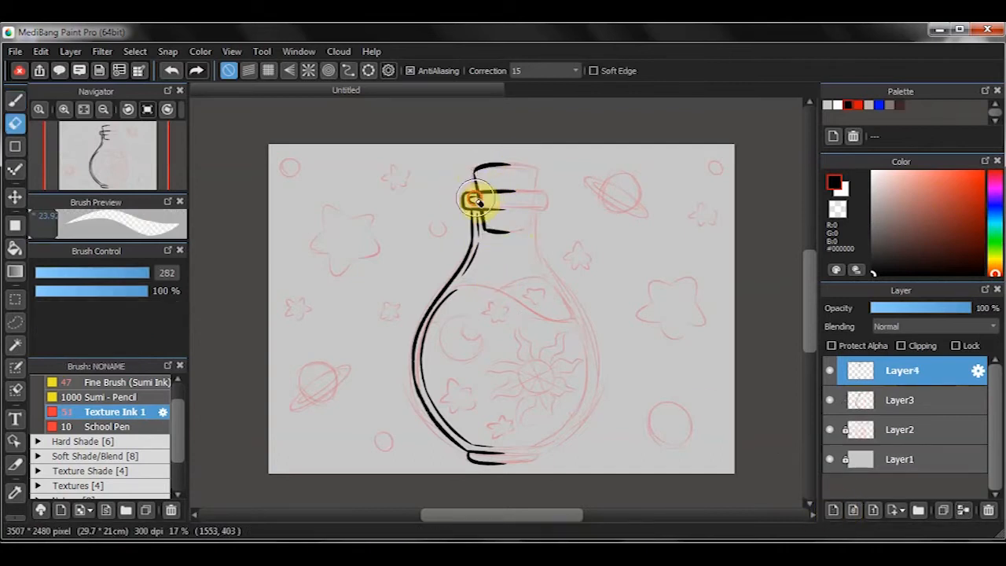
key("b")
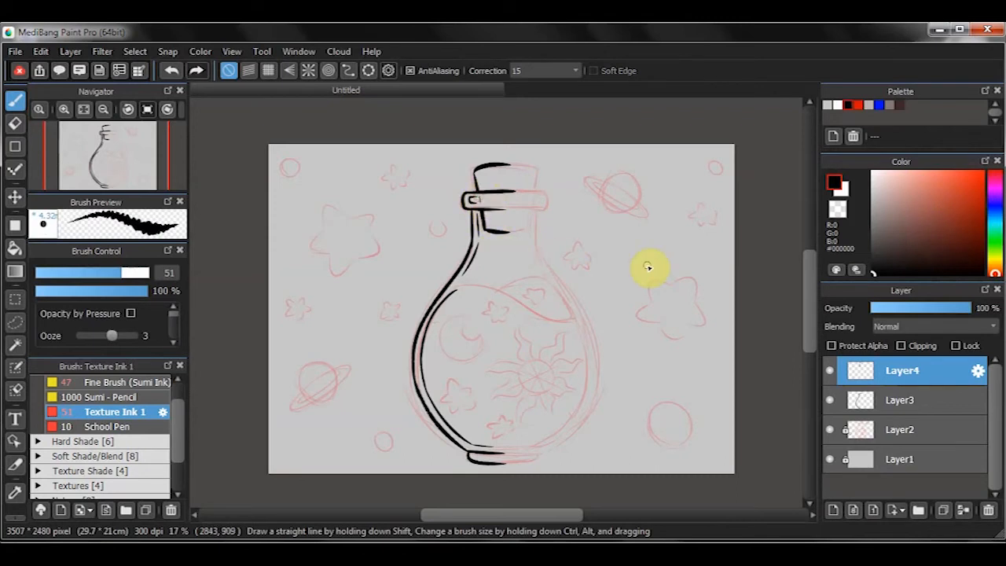
- On Layer3, erase the small inner mark on the flask's rim and redraw it as a short vertical line
left_click(864, 400)
key("e")
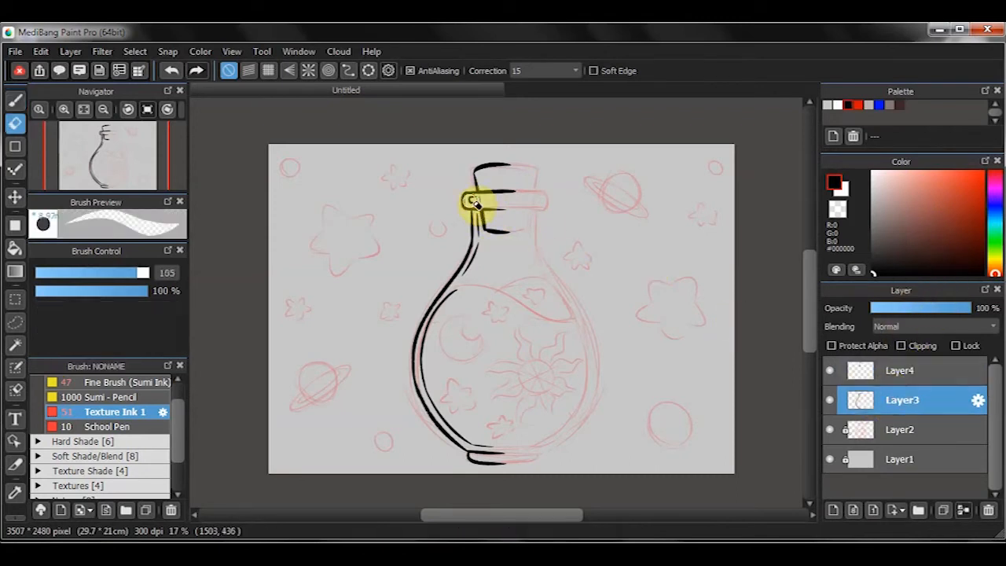
key("b")
key("e")
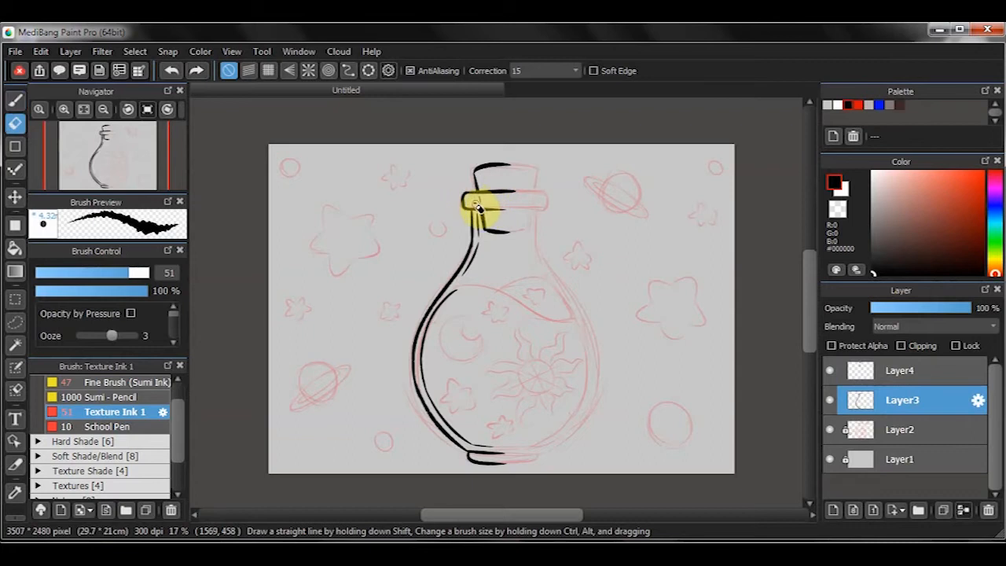
key("b")
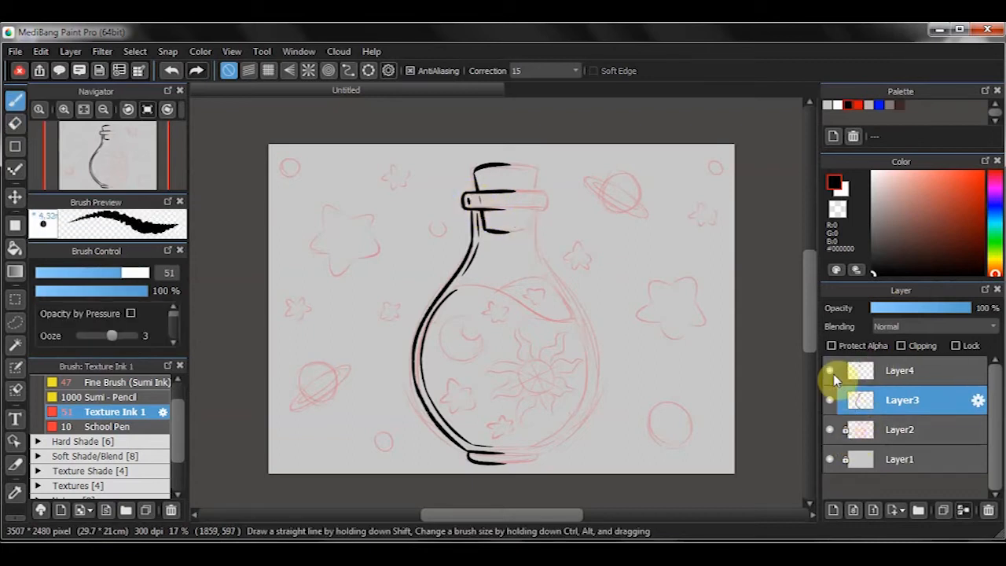
- Merge the cork layer into Layer3 and flip a duplicate of it into place as the flask's right half
left_click(864, 373)
left_click(963, 510)
left_click(944, 511)
key("ctrl+t")
left_click(524, 484)
left_click_drag(474, 397, 560, 401)
left_click(760, 506)
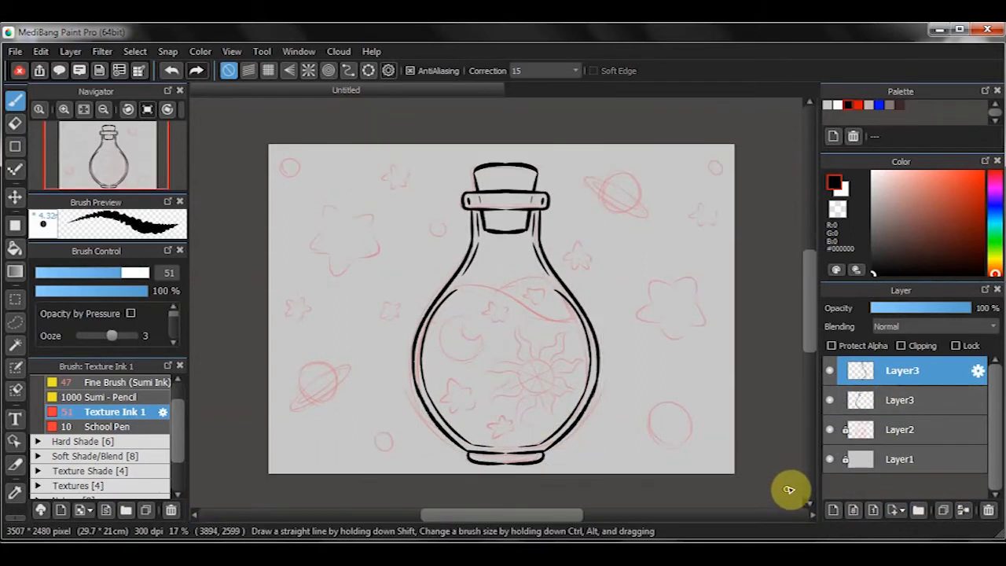
- Merge the mirrored half into Layer3 and ink over the centre seams on the cork's top and bottom edges
key("ctrl+e")
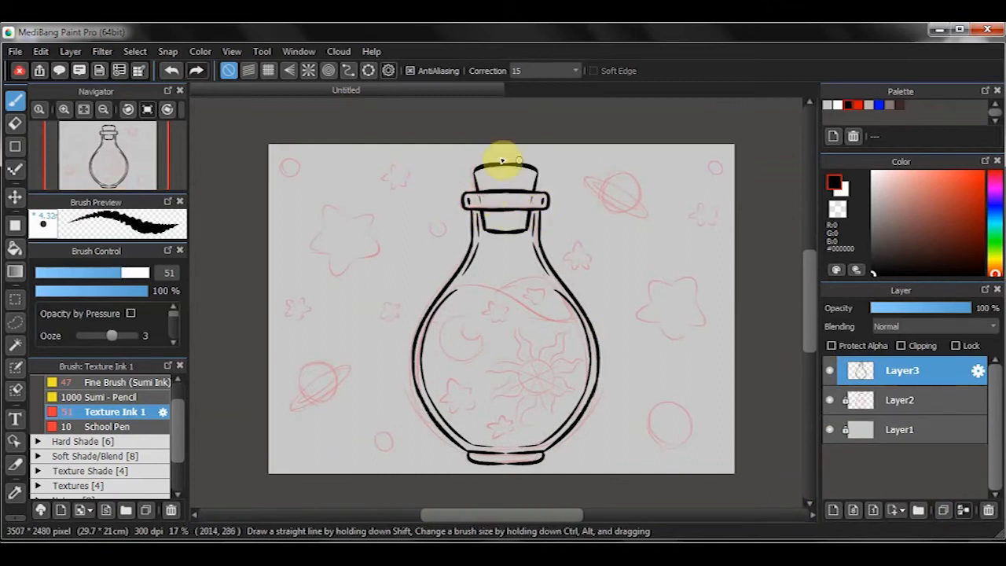
left_click_drag(524, 231, 529, 231)
key("ctrl+z")
left_click_drag(484, 230, 528, 230)
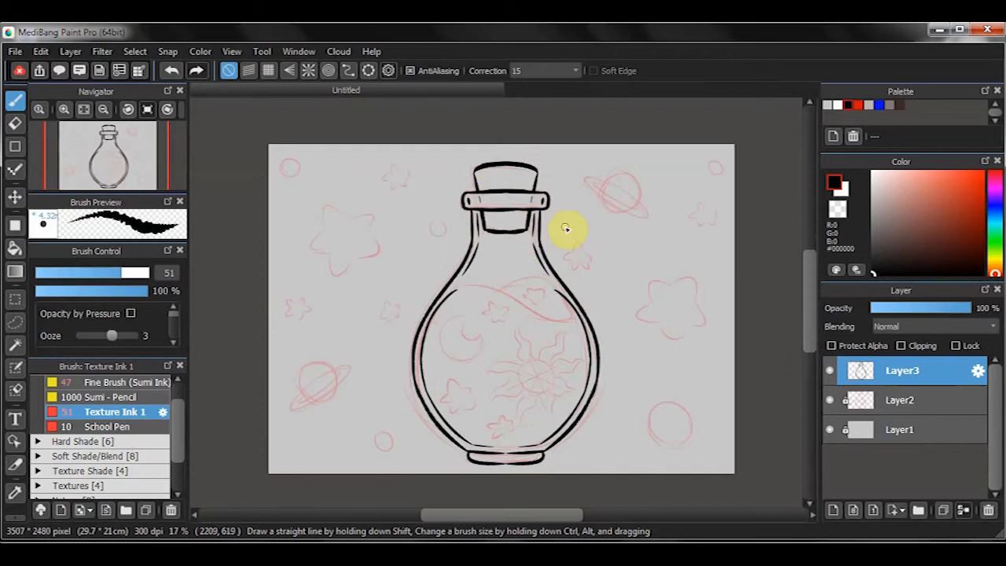
- Erase the right inner glass line where the liquid meets it and ink the wavy liquid surface at brush size 44
key("e")
left_click_drag(554, 287, 572, 311)
key("b")
key("bracketleft")
mouse_move(452, 292)
left_mouse_down()
mouse_move(577, 316)
mouse_move(555, 286)
mouse_move(574, 312)
left_mouse_up()
key("ctrl+z")
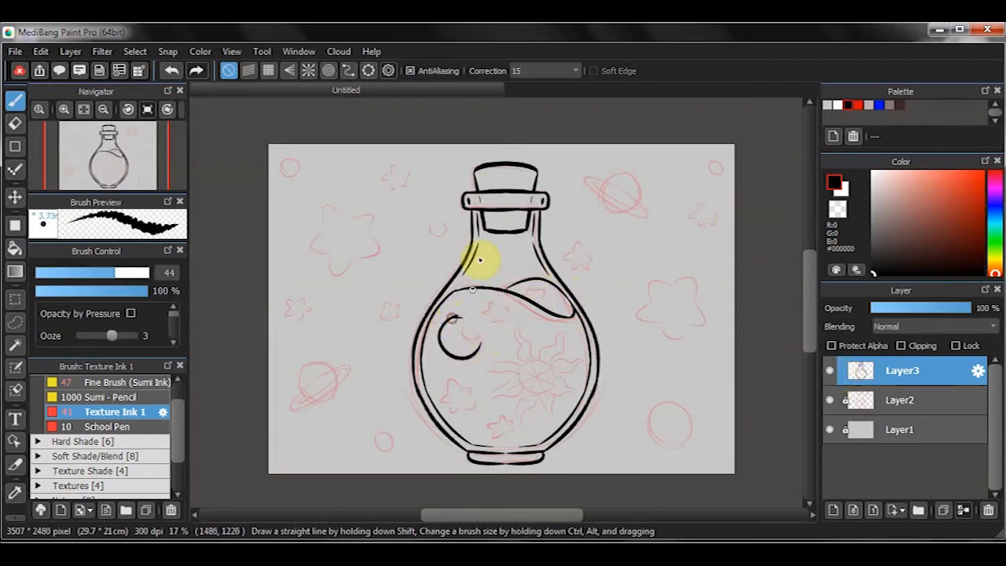
- Undo the freehand moon stroke and ink the crescent's outer and inner arcs along a circular snap guide
key("ctrl+z")
left_click(368, 70)
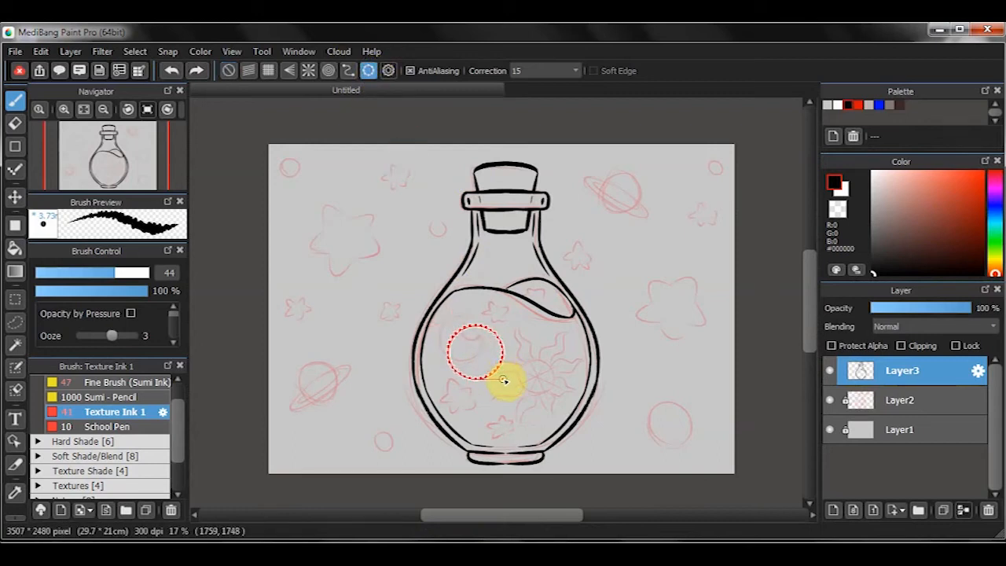
left_click_drag(503, 381, 503, 380)
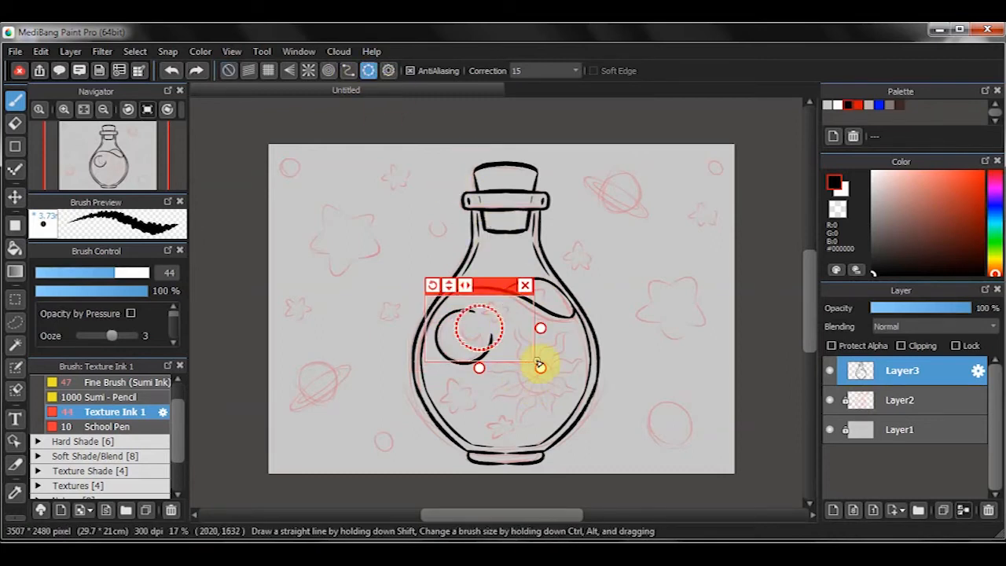
left_click_drag(539, 362, 538, 358)
left_click_drag(499, 286, 494, 291)
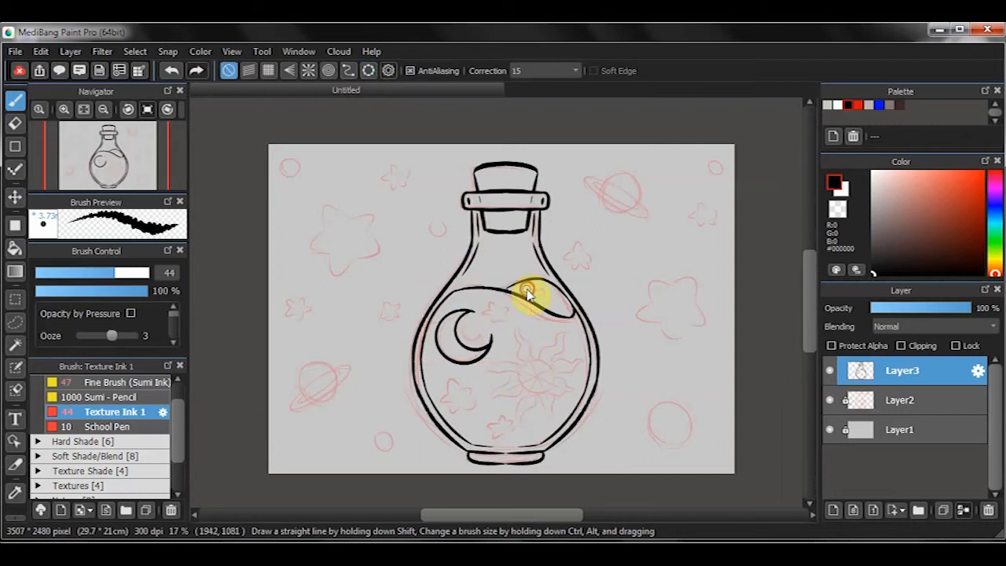
- Erase the overshoot at the crescent moon's tips and refine its arcs with the circular snap guide
key("e")
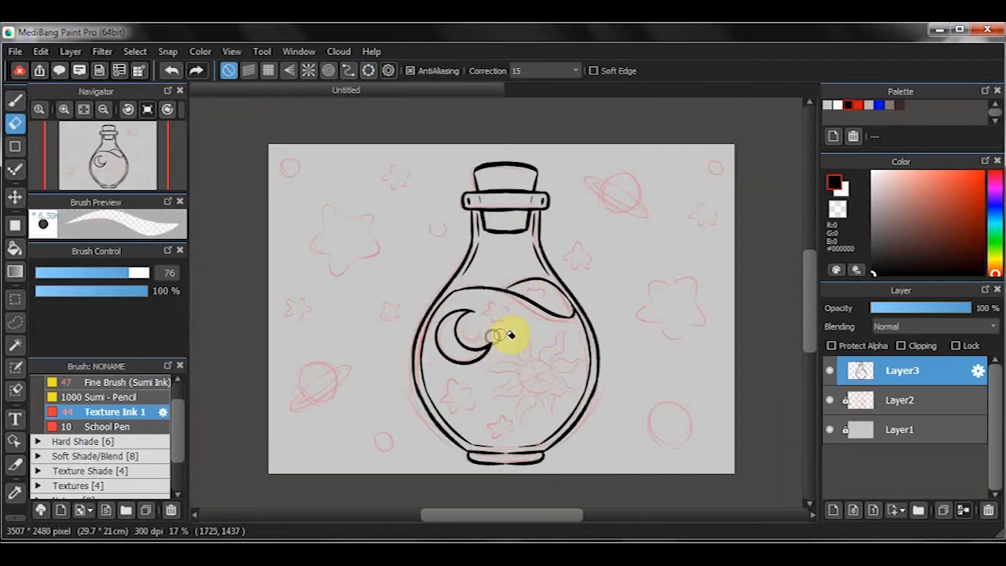
left_click(367, 70)
left_click_drag(534, 366, 527, 357)
left_click(523, 294)
left_click(367, 70)
key("b")
left_click(526, 294)
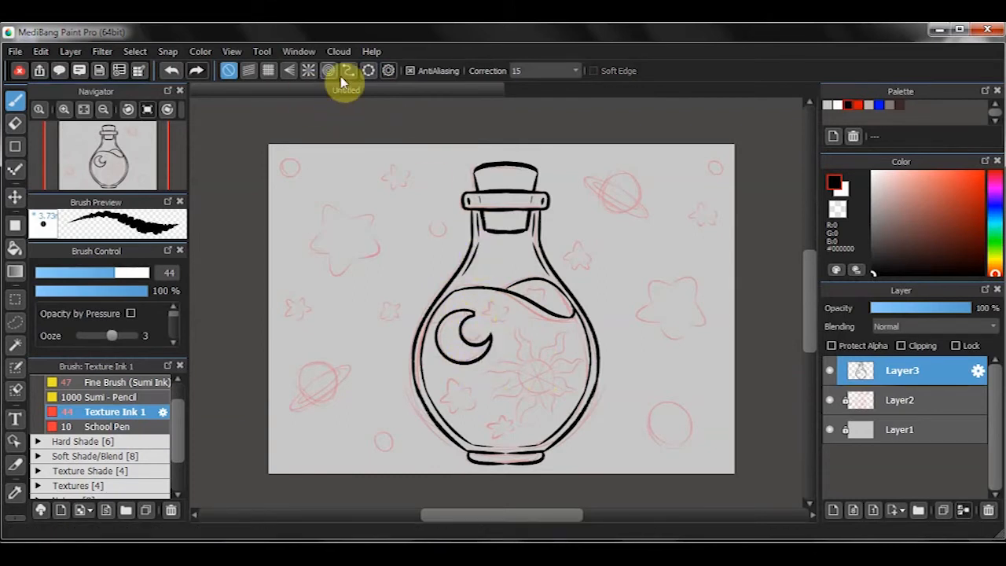
- Fit a circular snap guide around the centre of the sketched sun inside the flask
left_click(368, 69)
left_click_drag(512, 301, 562, 348)
left_click_drag(593, 415, 602, 421)
left_click_drag(551, 351, 557, 348)
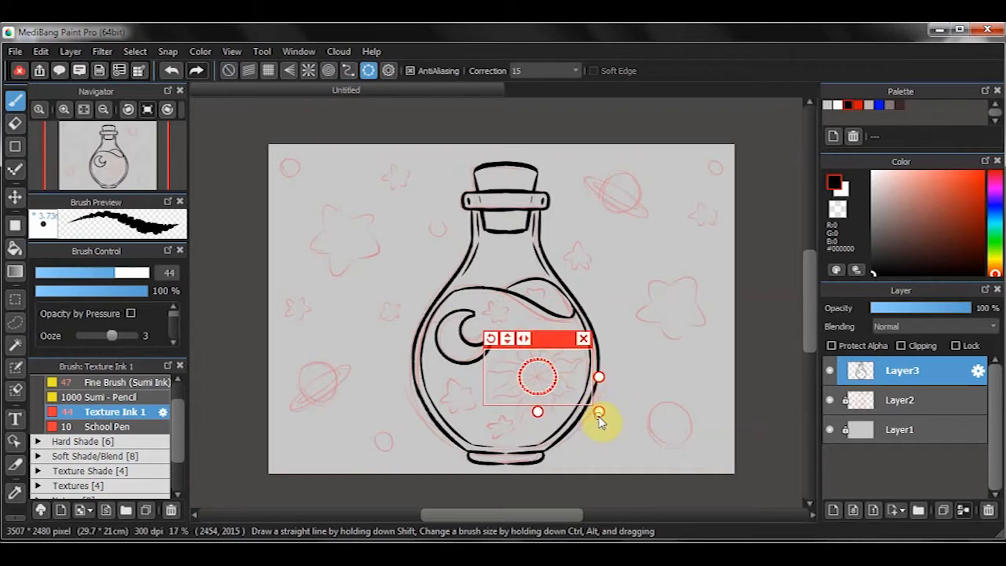
left_click_drag(600, 416, 616, 422)
left_click_drag(568, 335, 565, 335)
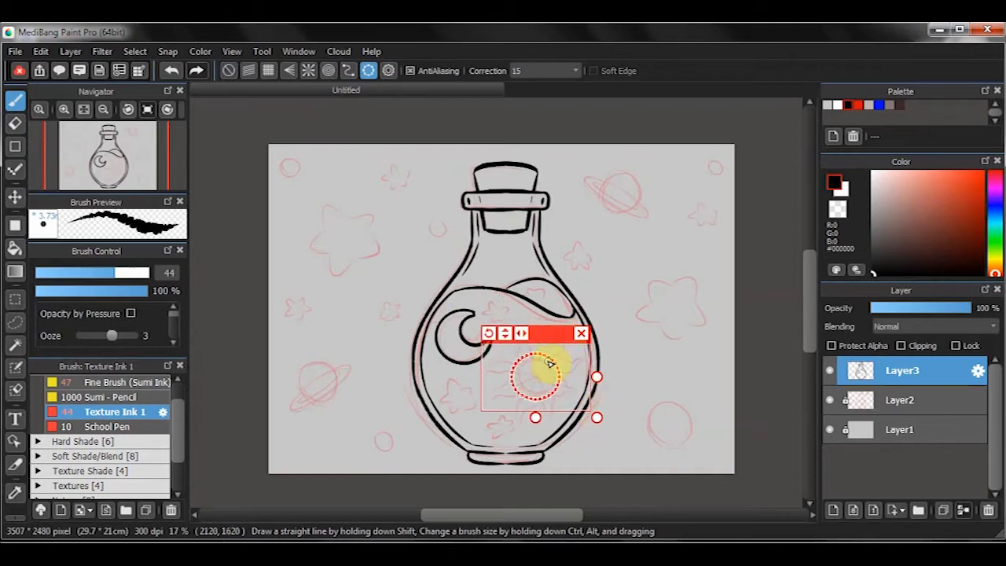
- On two new layers, ink the sun's ring of short triangular rays and a second ring of longer rays at brush size 37
left_click(833, 509)
left_click_drag(512, 362, 581, 338)
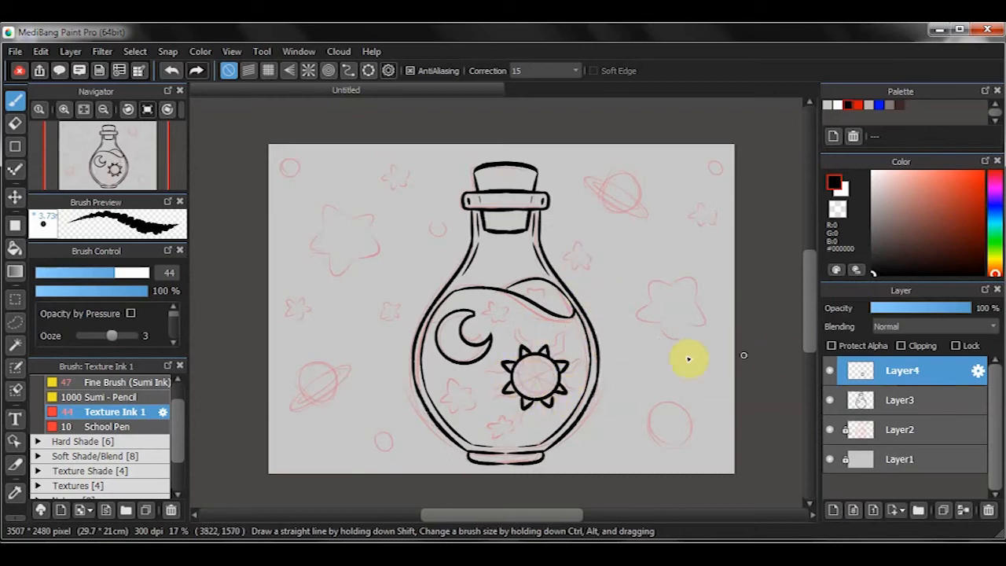
left_click(833, 509)
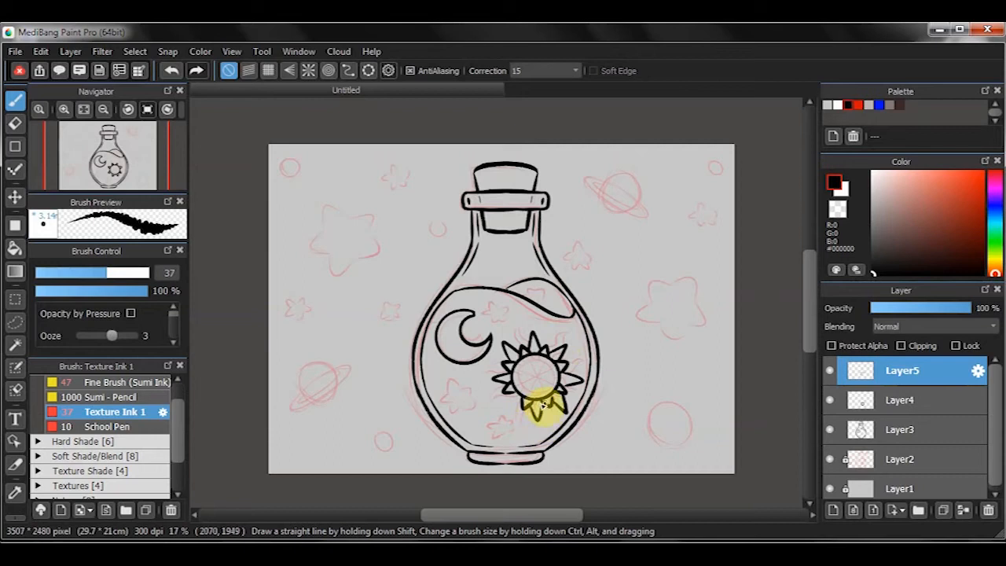
left_click_drag(501, 417, 526, 403)
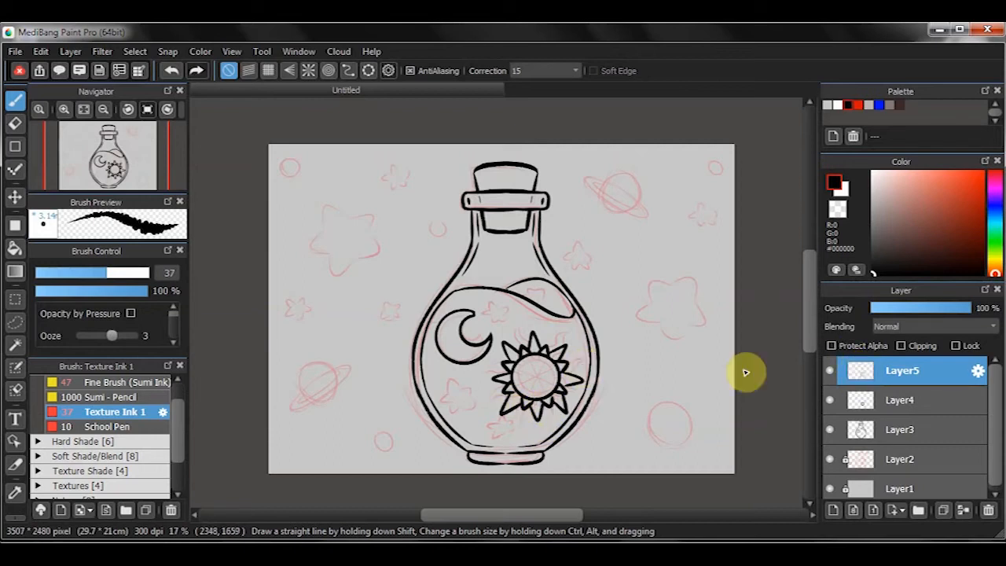
- Merge the long rays into Layer4 and transform the sun with a slight rotation in the flask's lower right
key("ctrl+e")
key("ctrl+t")
left_click_drag(534, 364, 532, 366)
left_click_drag(611, 369, 628, 382)
left_click_drag(537, 358, 536, 359)
left_click(760, 507)
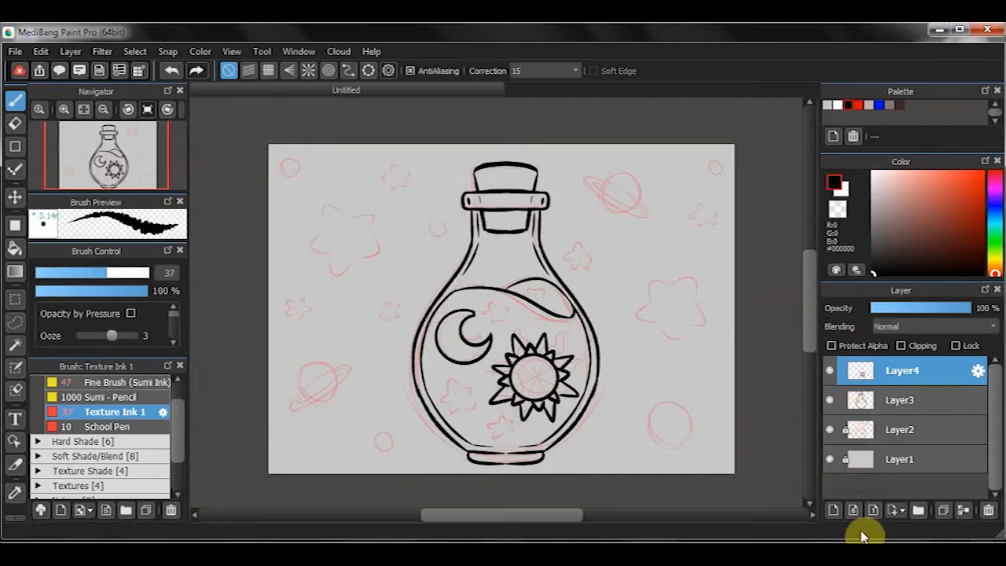
- On a new layer, ink the large background star to the left of the flask at brush size 44
left_click(833, 509)
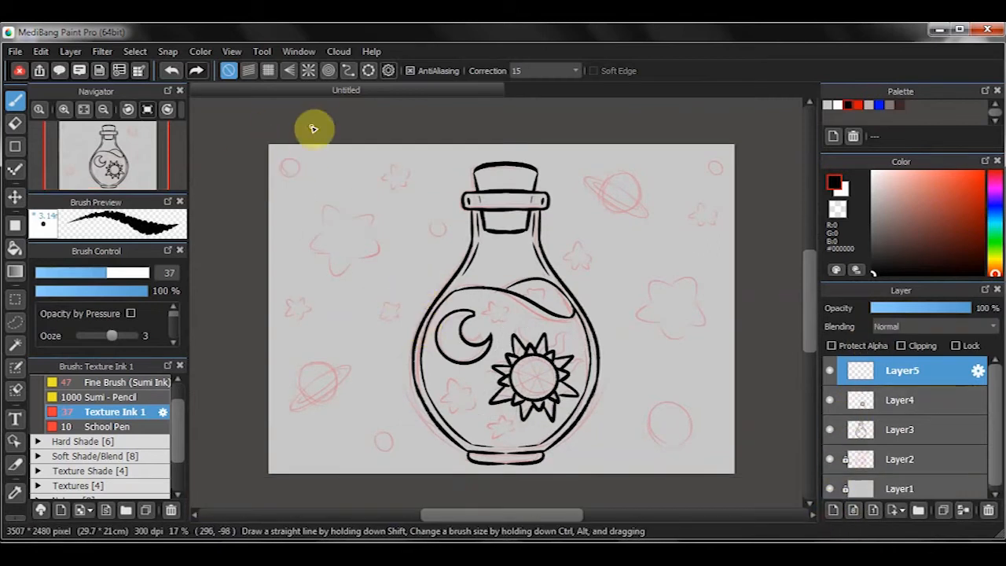
left_click_drag(311, 158, 330, 233)
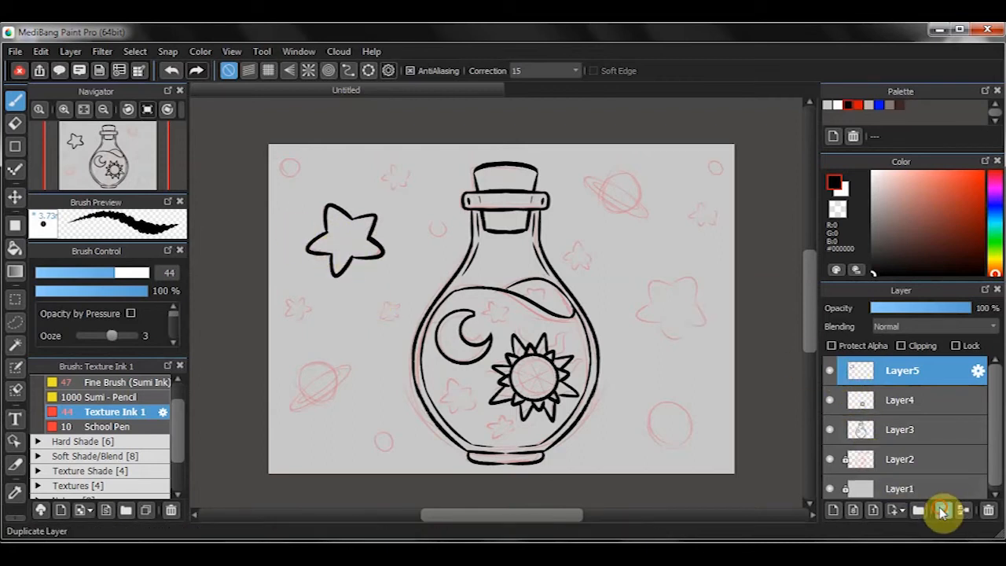
- Duplicate the large star, shrink and rotate the copy, and place it inside the flask below the moon
left_click(944, 511)
key("ctrl+t")
left_click_drag(336, 198, 451, 303)
left_click_drag(456, 264, 470, 301)
left_click_drag(477, 312, 486, 364)
left_click_drag(457, 374, 451, 366)
left_click_drag(512, 373, 482, 363)
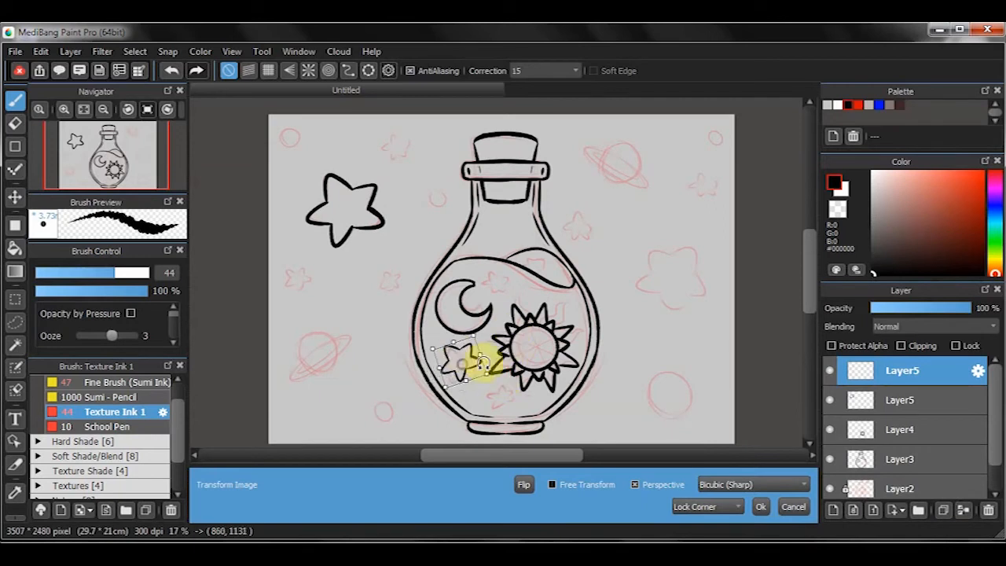
left_click(760, 507)
- Duplicate the large star again and place a shrunken, rotated copy beside the moon, just under the liquid surface
left_click(933, 405)
left_click(943, 511)
key("ctrl+t")
left_click_drag(371, 233, 535, 256)
left_click_drag(481, 238, 493, 277)
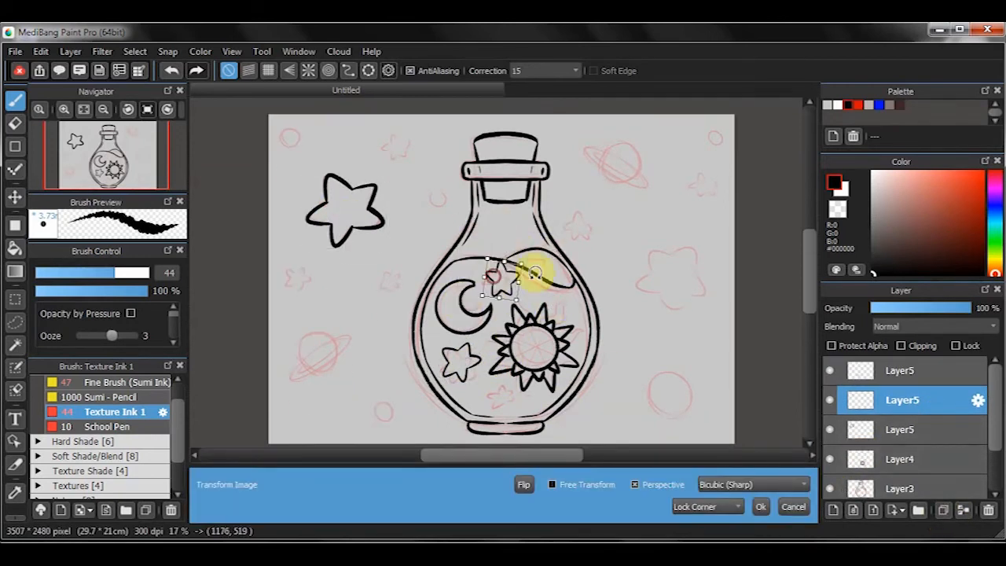
left_click(760, 507)
- Place a third shrunken star copy near the flask's base below the sun, and duplicate the large star once more
left_click(932, 429)
left_click(943, 511)
key("ctrl+t")
left_click_drag(311, 213, 501, 408)
left_click_drag(522, 395, 497, 397)
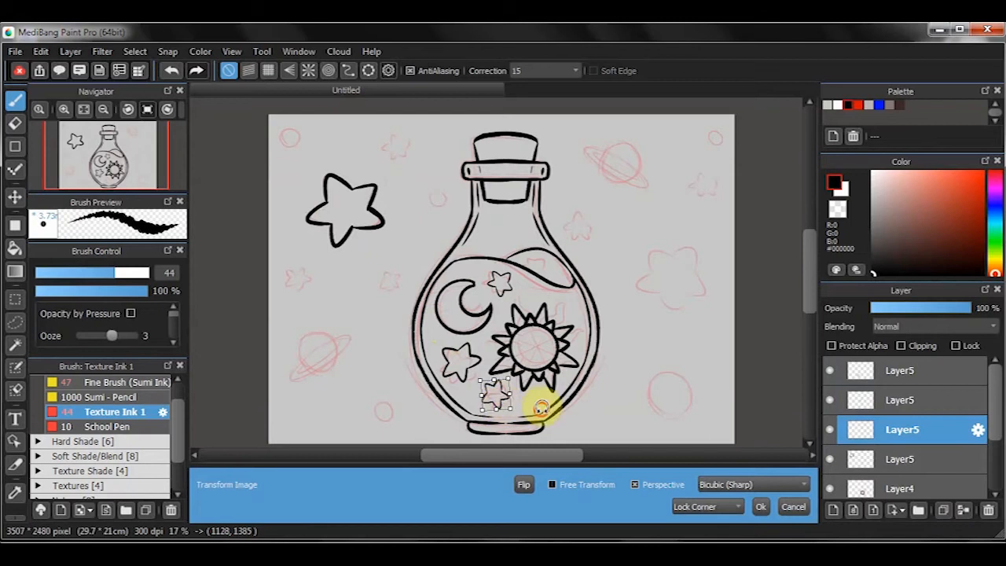
left_click(760, 506)
left_click(848, 460)
left_click(948, 511)
key("ctrl+t")
left_click_drag(362, 221, 482, 170)
left_click(786, 507)
key("ctrl+t")
left_click_drag(386, 245, 534, 275)
left_click(790, 506)
key("ctrl+t")
left_click_drag(370, 236, 521, 333)
left_click(792, 506)
- Shrink the duplicated star to a tiny size and place it in the raised back wave of the liquid
key("ctrl+t")
left_click_drag(389, 249, 560, 291)
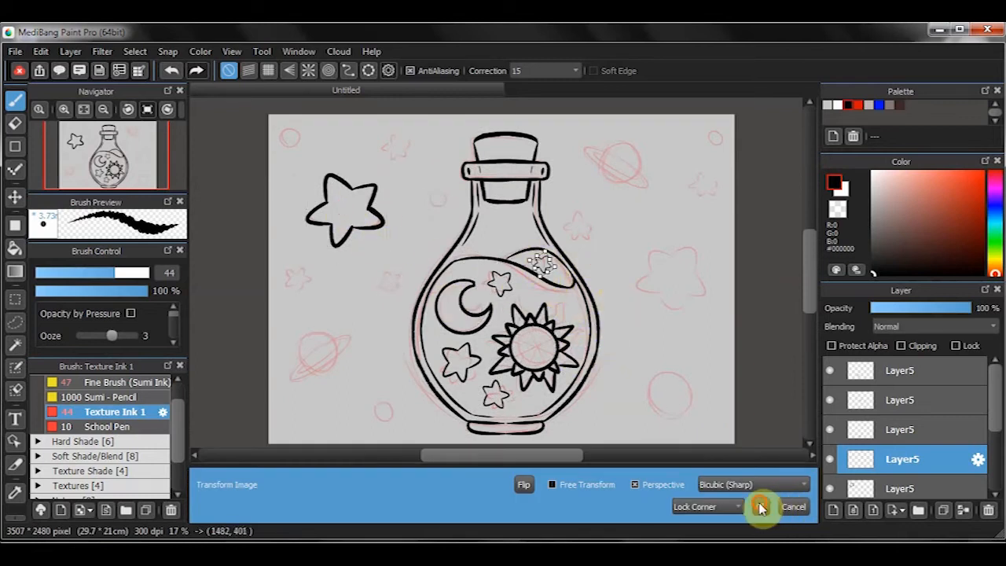
left_click(761, 507)
- Merge the star copies into a single Layer5 and toggle its visibility to check them
left_click(919, 374)
left_click(829, 370)
left_click(828, 370)
- Lasso and copy the large star, paste it on a new layer, and rotate it into place right of the flask
key("l")
mouse_move(336, 172)
left_mouse_down()
mouse_move(310, 186)
mouse_move(336, 173)
mouse_move(637, 256)
left_mouse_up()
key("ctrl+c")
key("ctrl+v")
key("ctrl+t")
left_click_drag(765, 320, 680, 397)
left_click_drag(650, 286, 684, 278)
left_click_drag(771, 318, 756, 344)
left_click_drag(691, 281, 609, 237)
left_click(760, 506)
key("ctrl+d")
- Duplicate the right-hand star and place a shrunken copy beside the flask's right shoulder
left_click(945, 510)
key("ctrl+t")
left_click_drag(640, 273, 607, 238)
mouse_move(638, 253)
left_mouse_down()
mouse_move(602, 216)
mouse_move(593, 220)
left_mouse_up()
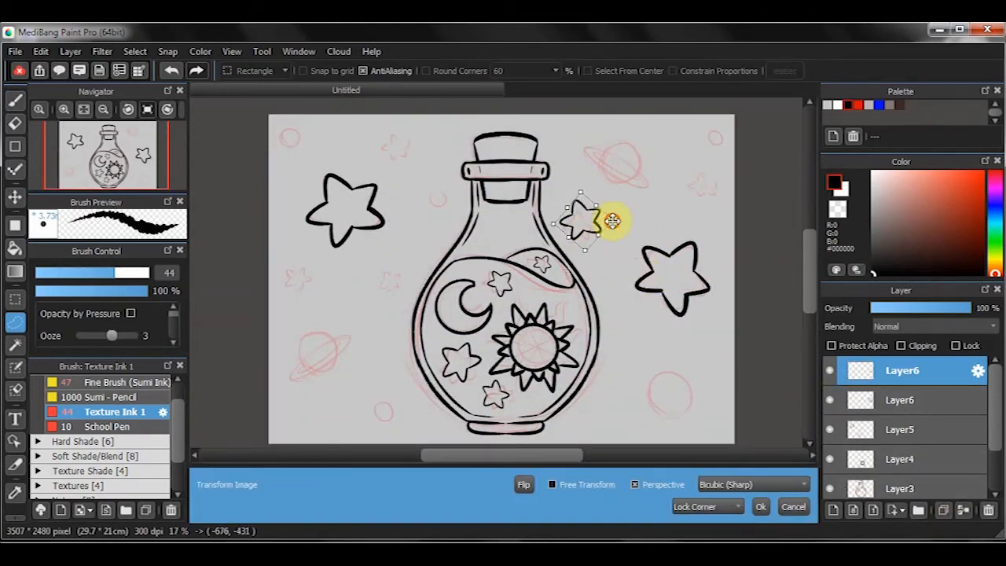
left_click(760, 505)
key("ctrl+d")
- Duplicate the right-hand star and place a shrunken, rotated copy in the canvas's upper right area
left_click(945, 510)
key("ctrl+t")
left_click_drag(666, 268, 682, 184)
left_click_drag(726, 156, 705, 180)
left_click_drag(722, 214, 718, 186)
mouse_move(714, 212)
left_mouse_down()
mouse_move(693, 209)
mouse_move(696, 182)
left_mouse_up()
left_click(759, 506)
- Duplicate the star again and place a shrunken, rotated copy at the left edge of the canvas, below the large star
left_click(942, 510)
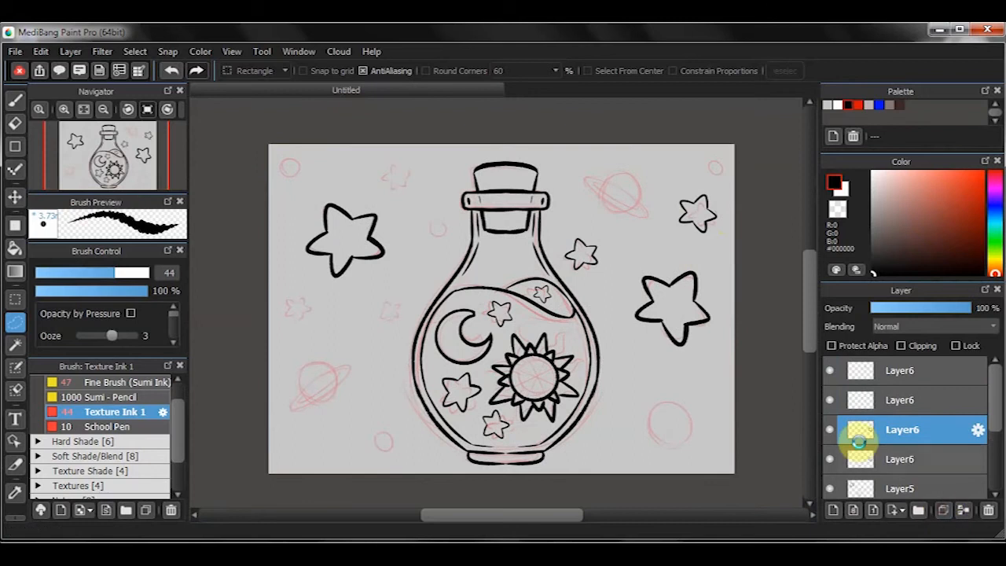
key("ctrl+t")
left_click_drag(658, 261, 341, 292)
left_click_drag(393, 348, 363, 318)
left_click_drag(339, 295, 304, 288)
left_click_drag(355, 314, 326, 343)
left_click_drag(308, 292, 307, 286)
left_click(760, 506)
- Place another shrunken star copy just left of the flask's body, over its sketched star
left_click(864, 459)
key("ctrl+t")
mouse_move(655, 289)
left_mouse_down()
mouse_move(465, 325)
mouse_move(429, 318)
left_mouse_up()
mouse_move(486, 347)
left_mouse_down()
mouse_move(441, 303)
mouse_move(397, 304)
mouse_move(391, 314)
left_mouse_up()
left_click(759, 506)
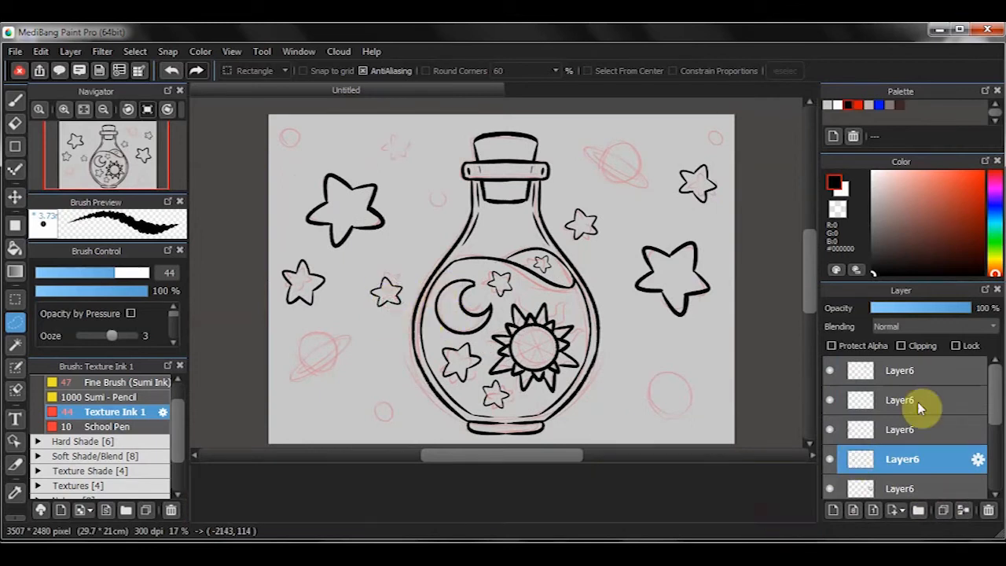
- Merge the small background star copies into one layer and toggle layer visibility to check its contents
scroll(825, 377, "down", 3)
left_click(828, 373)
left_click(829, 372)
left_click(831, 401)
left_click(831, 400)
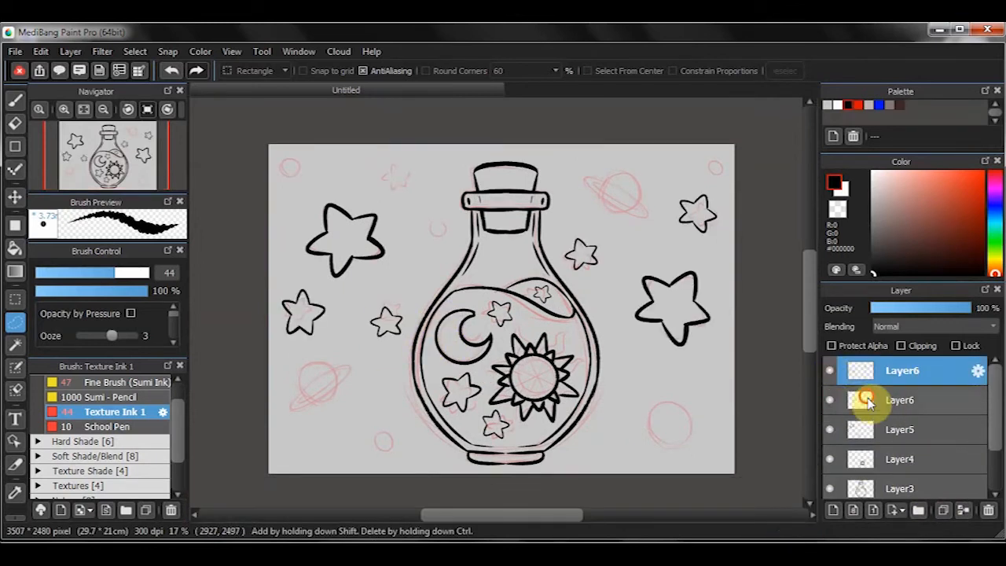
- Duplicate the large right-hand star and place a shrunken copy at the upper left, between the large star and the cork
left_click(872, 400)
left_click(942, 510)
key("ctrl+t")
left_click_drag(725, 304, 477, 204)
mouse_move(673, 294)
left_mouse_down()
mouse_move(417, 183)
mouse_move(405, 144)
left_mouse_up()
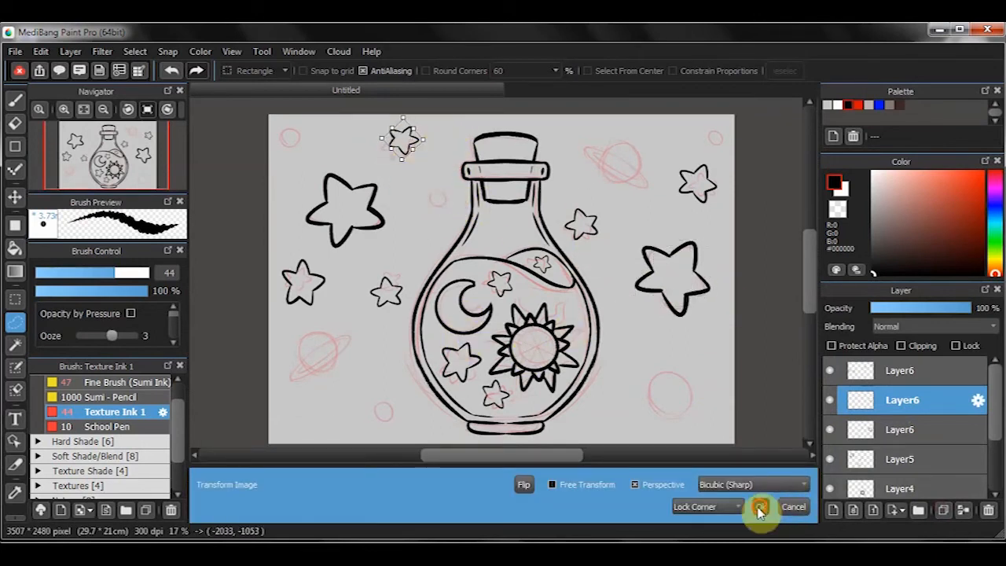
left_click(759, 506)
- Merge the star and sun ink layers down into Layer3 and toggle its visibility to check the line art
left_click(913, 379)
key("ctrl+e")
key("ctrl+e")
key("ctrl+e")
key("ctrl+e")
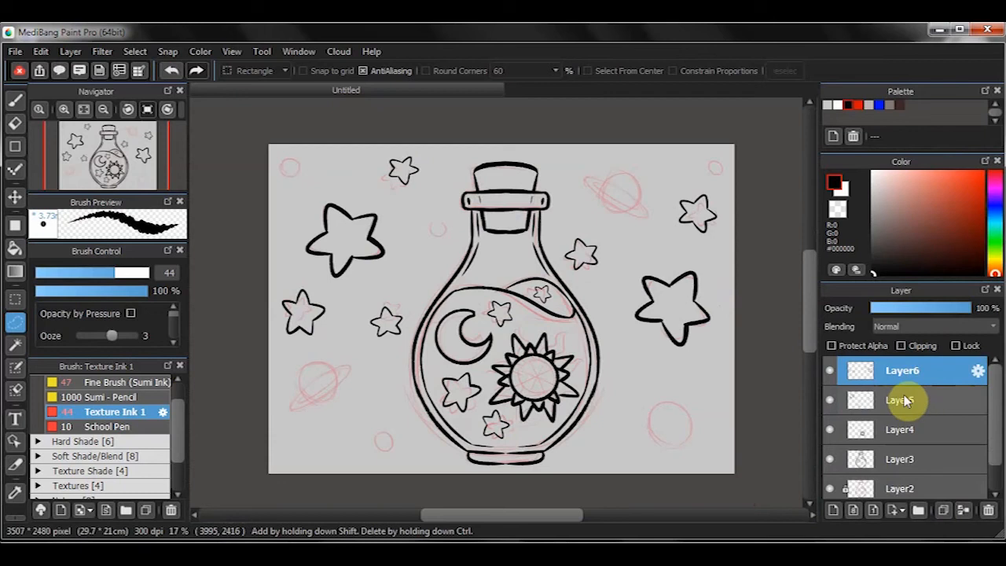
left_click(830, 372)
left_click(829, 372)
left_click(829, 373)
left_click(829, 372)
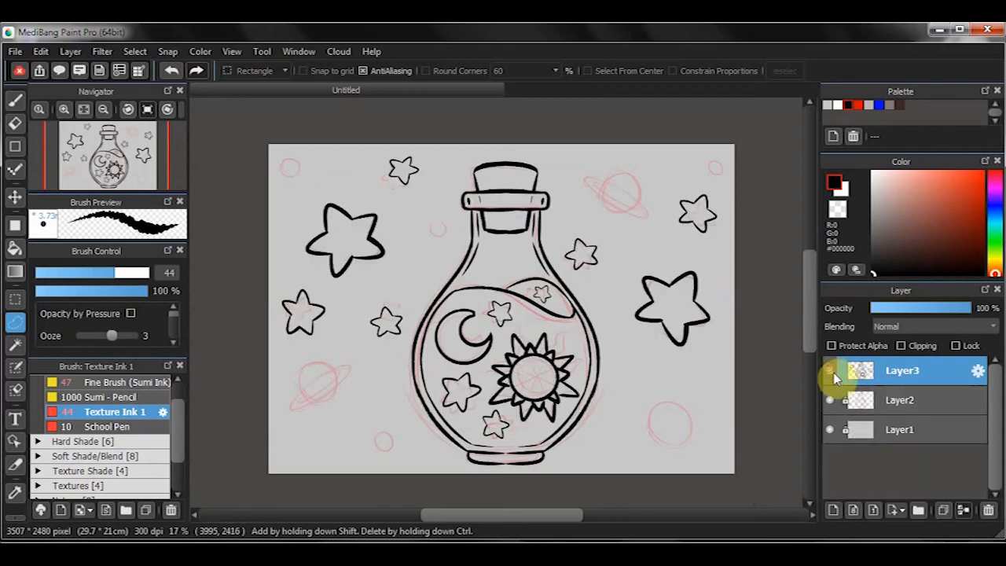
- Ink the lower-left planet's circle on a new layer using the ellipse snap guide over the sketch
key("b")
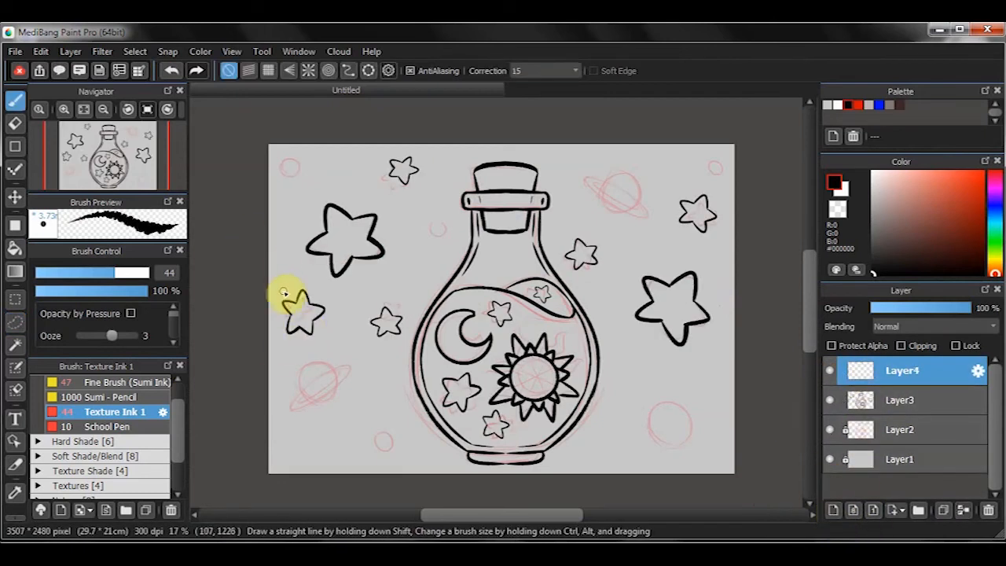
left_click(367, 70)
left_click_drag(505, 334, 289, 339)
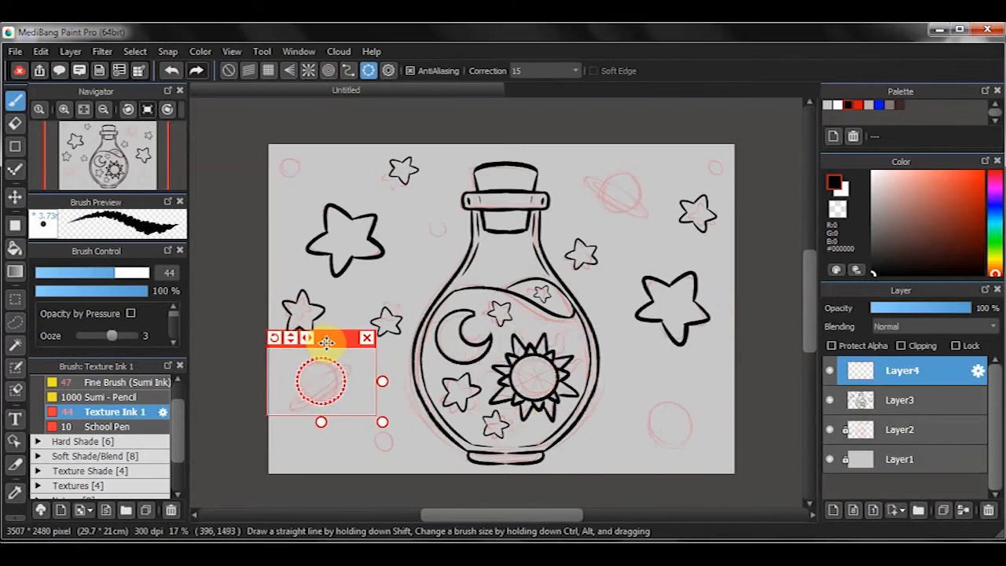
left_click_drag(344, 352, 343, 375)
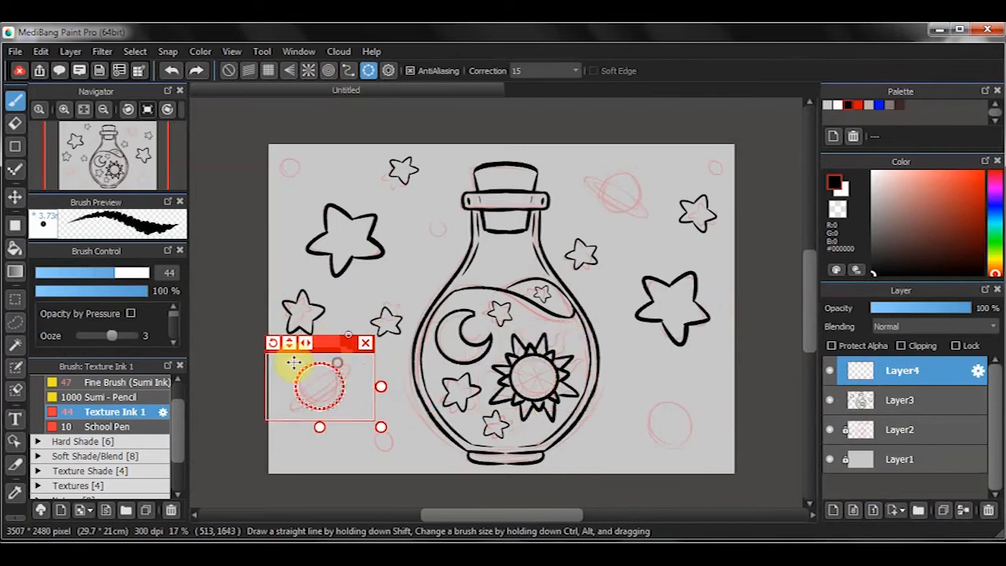
left_click(366, 343)
- Ink the lower-left planet's ring on its own layer, erasing overlapping lines, and merge it with the planet's circle
left_click(831, 512)
left_click_drag(271, 425, 317, 384)
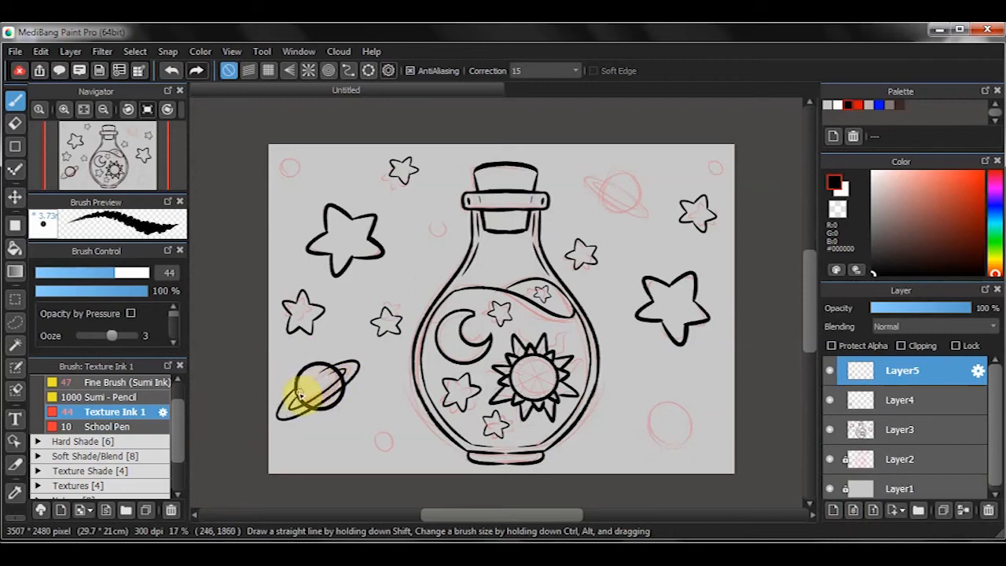
key("e")
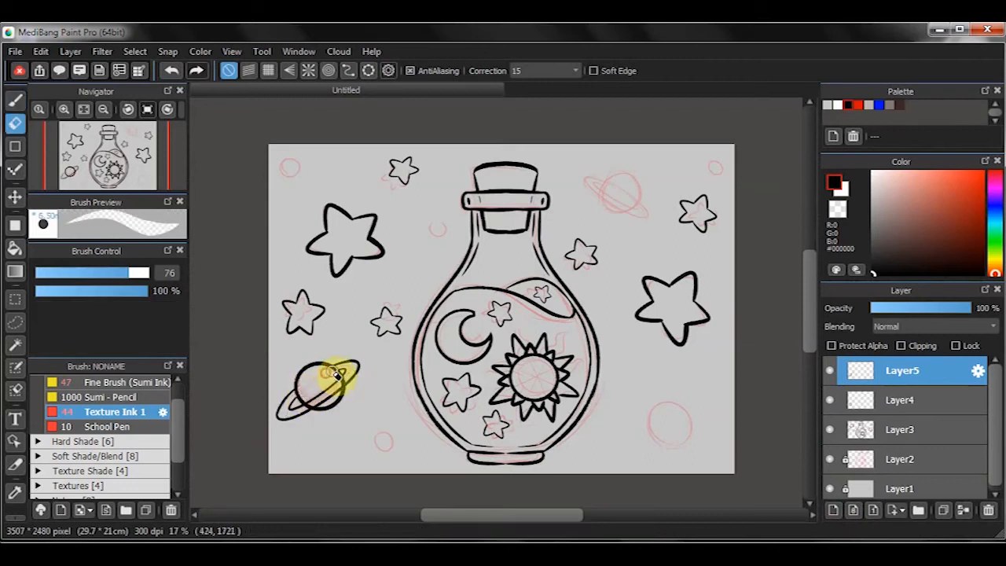
left_click(896, 400)
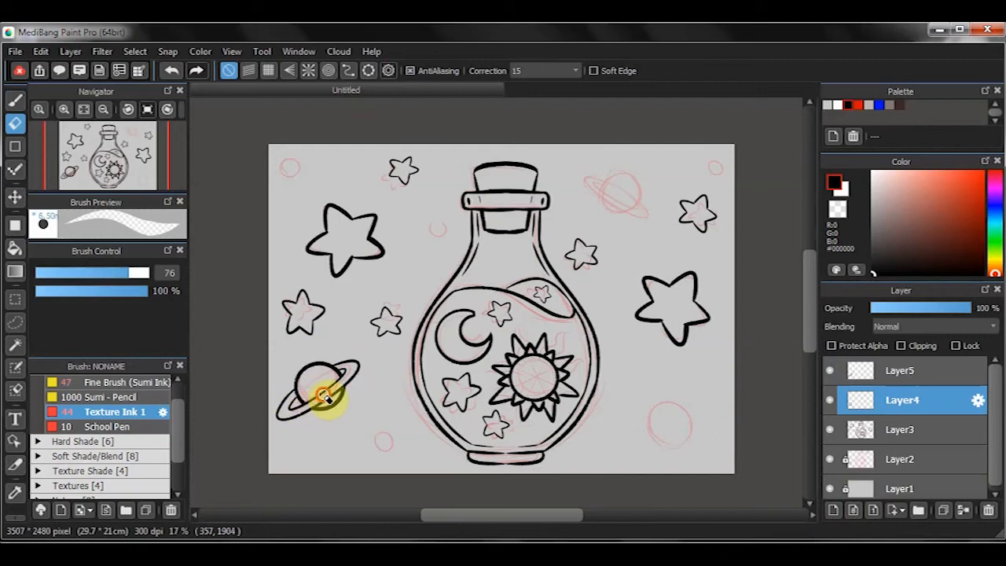
left_click(897, 373)
left_click(964, 511)
- Duplicate the ringed planet and place a transformed copy at the upper right, over its sketched planet
left_click(943, 512)
key("ctrl+t")
left_click_drag(380, 320, 635, 162)
left_click(760, 506)
- Duplicate the ringed planet again and place a shrunken, tilted copy at the lower right, beside the sketched circle
left_click(896, 400)
left_click(943, 512)
key("ctrl+t")
left_click_drag(361, 389, 664, 405)
left_click_drag(724, 399, 756, 410)
left_click_drag(688, 400, 644, 400)
left_click(760, 507)
- Duplicate the lower-left planet and place a small, level copy in the canvas's upper-left corner
left_click(927, 429)
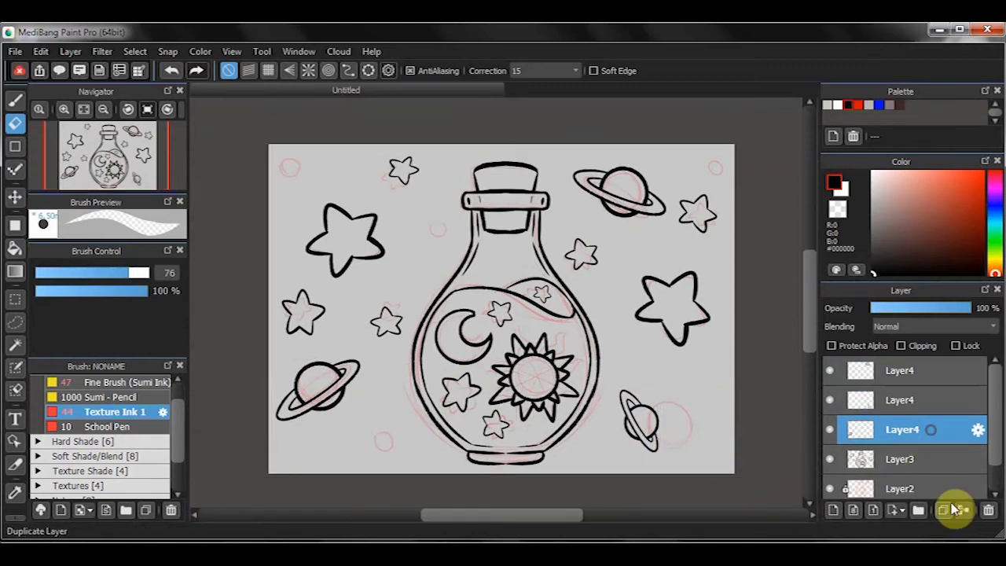
left_click(945, 510)
key("ctrl+t")
left_click_drag(351, 383, 330, 141)
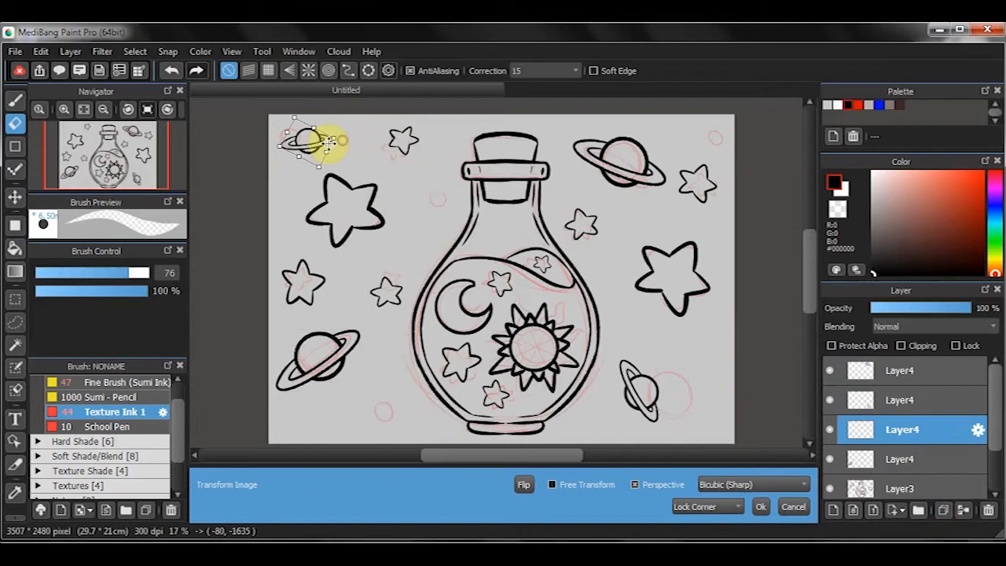
left_click(760, 507)
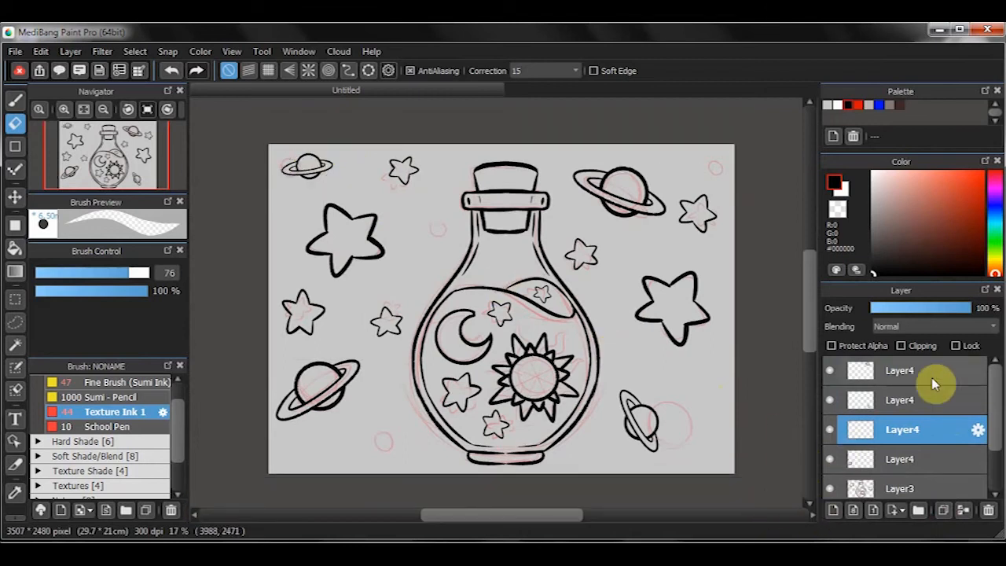
- Merge the planet copies down into Layer3
left_click(920, 375)
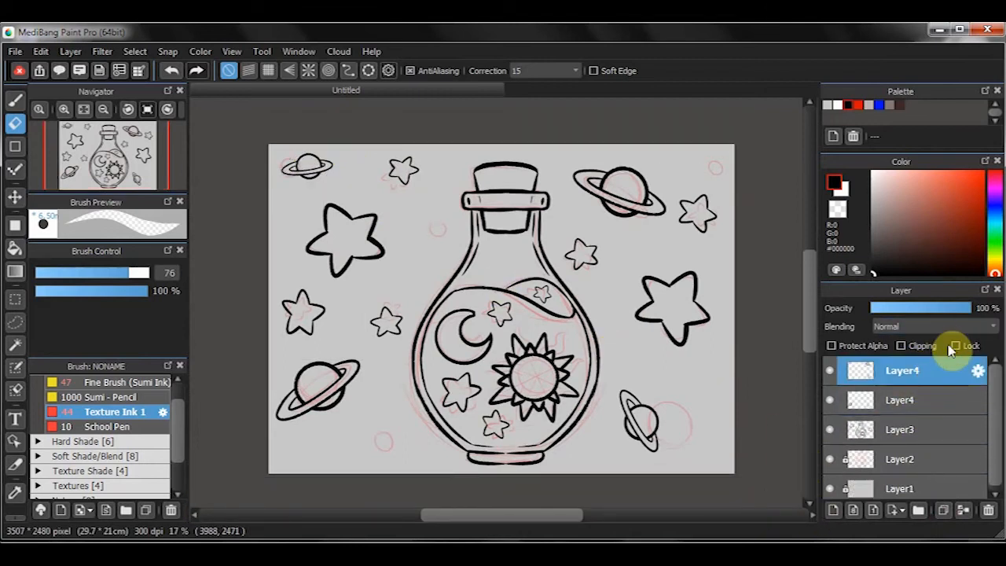
key("ctrl+e")
key("ctrl+e")
- Ink small round dots over the sketched background circles on a new layer with a size 49 brush
key("b")
left_click(831, 512)
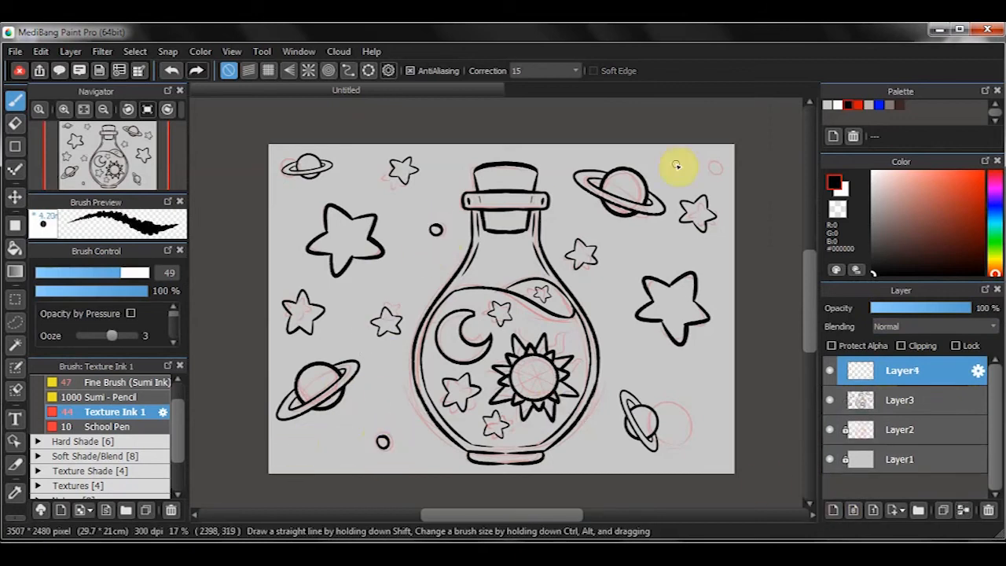
left_click_drag(716, 163, 714, 160)
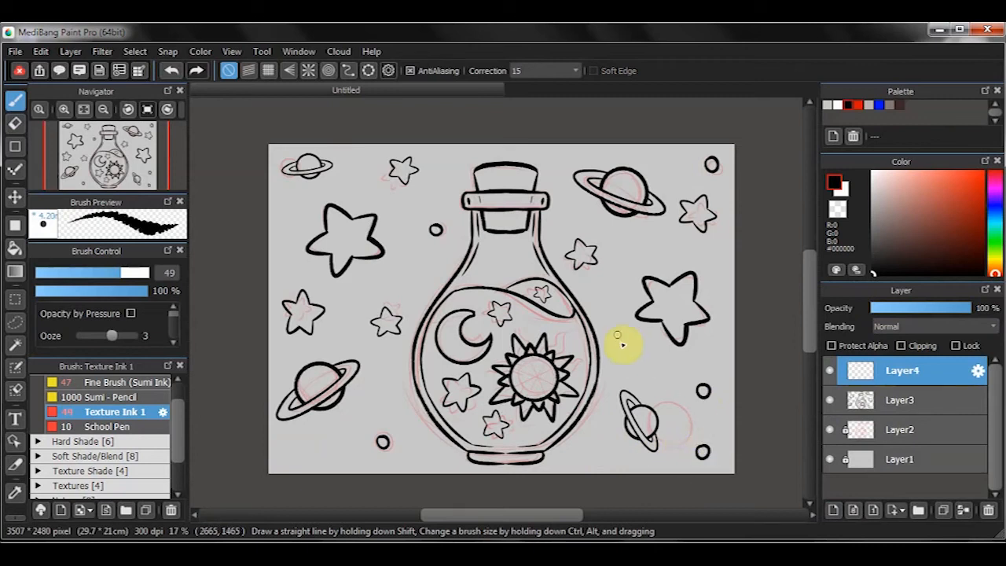
- Hide the Layer2 sketch, scatter more small circles around the background, and merge them into Layer3
left_click(830, 429)
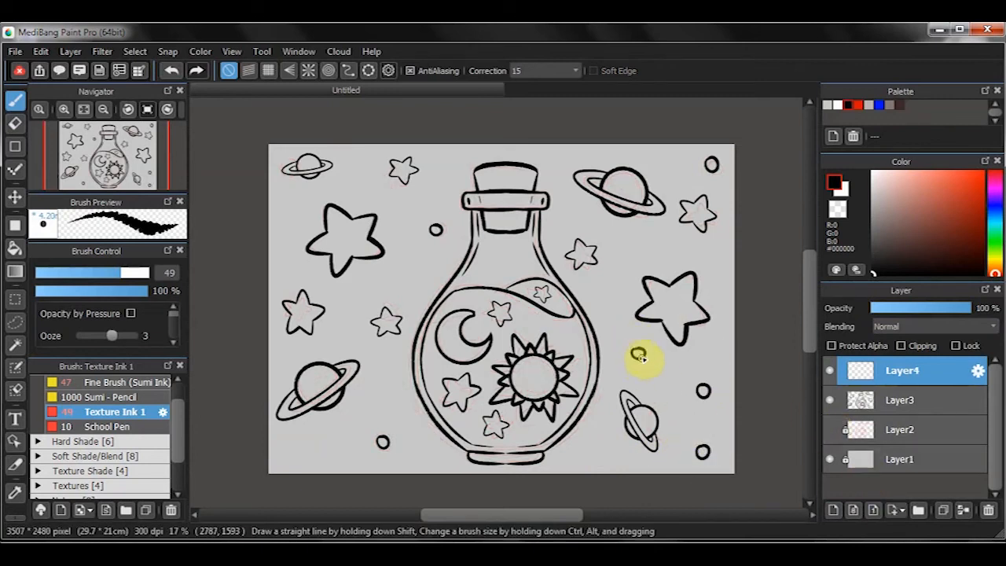
key("[")
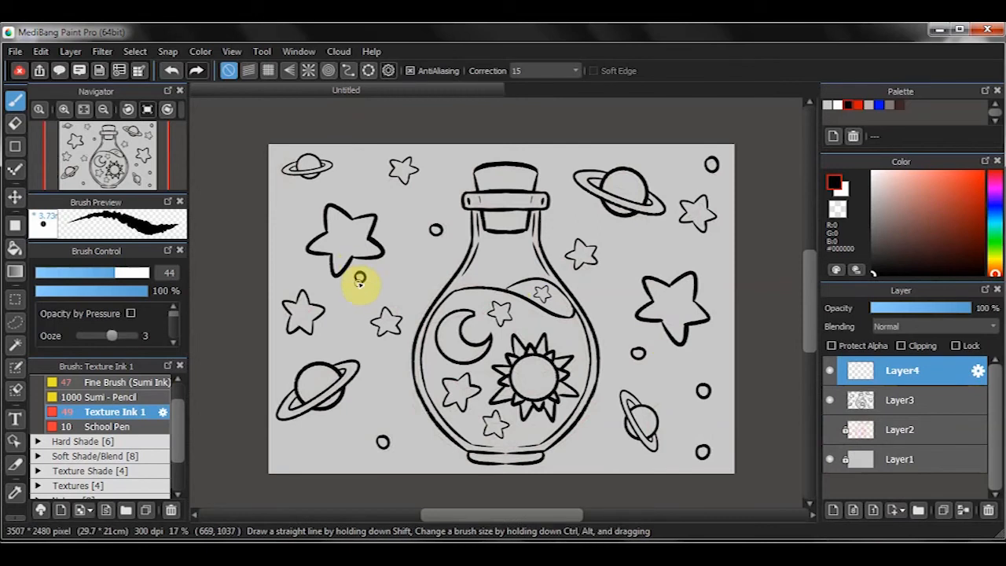
left_click_drag(285, 214, 285, 215)
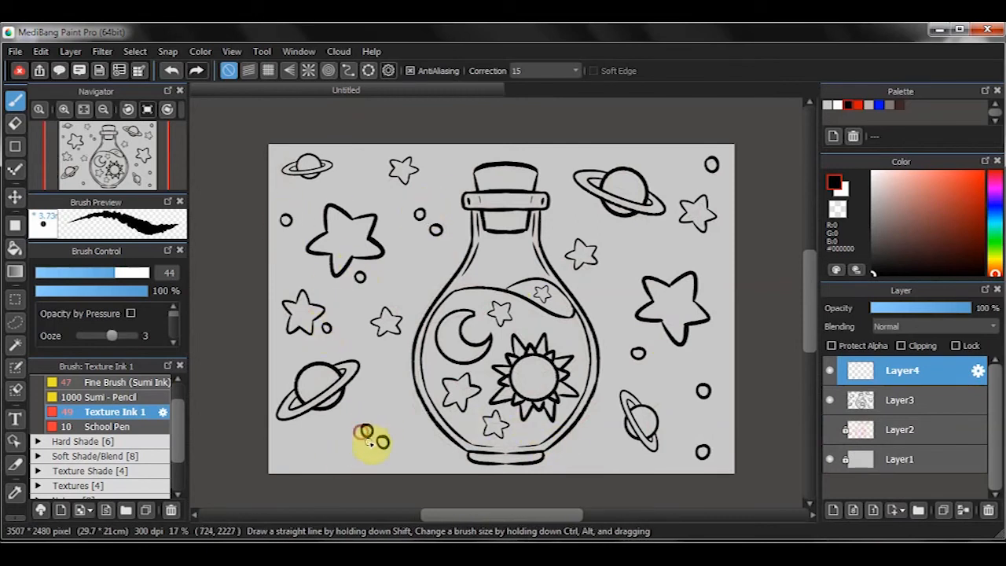
left_click_drag(302, 451, 298, 447)
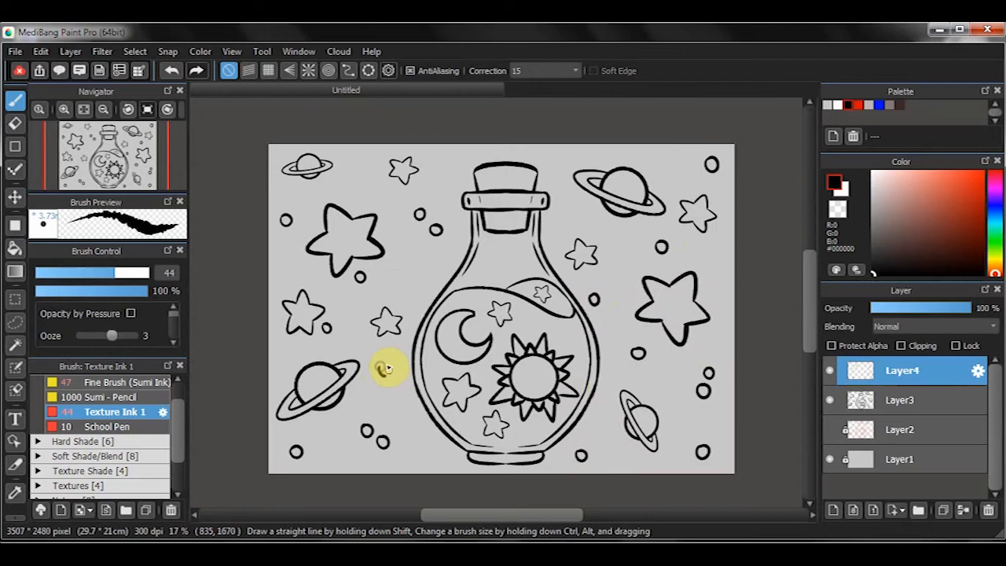
mouse_move(455, 158)
left_mouse_down()
mouse_move(460, 167)
mouse_move(455, 158)
left_mouse_up()
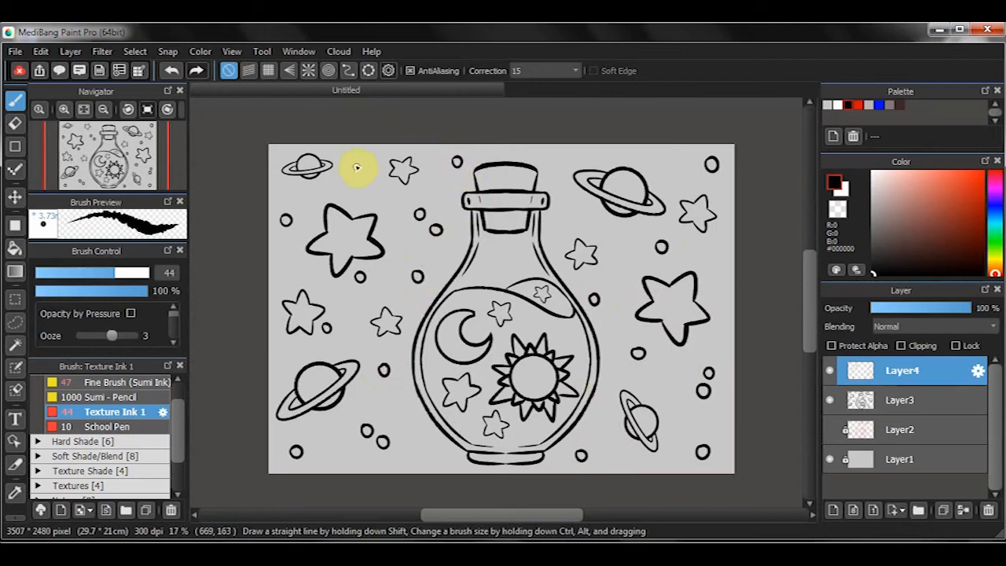
left_click_drag(567, 194, 574, 203)
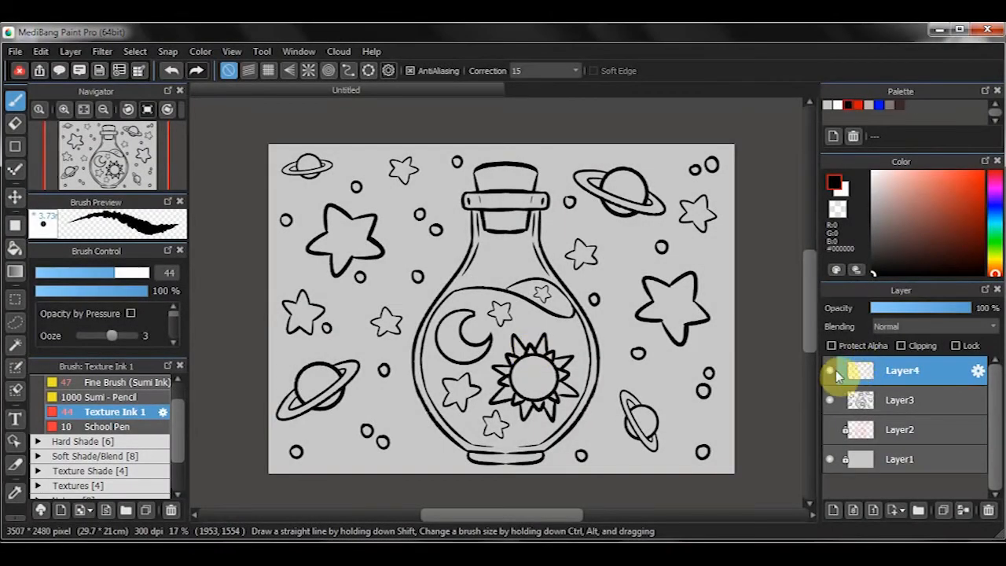
left_click(833, 369)
left_click(834, 369)
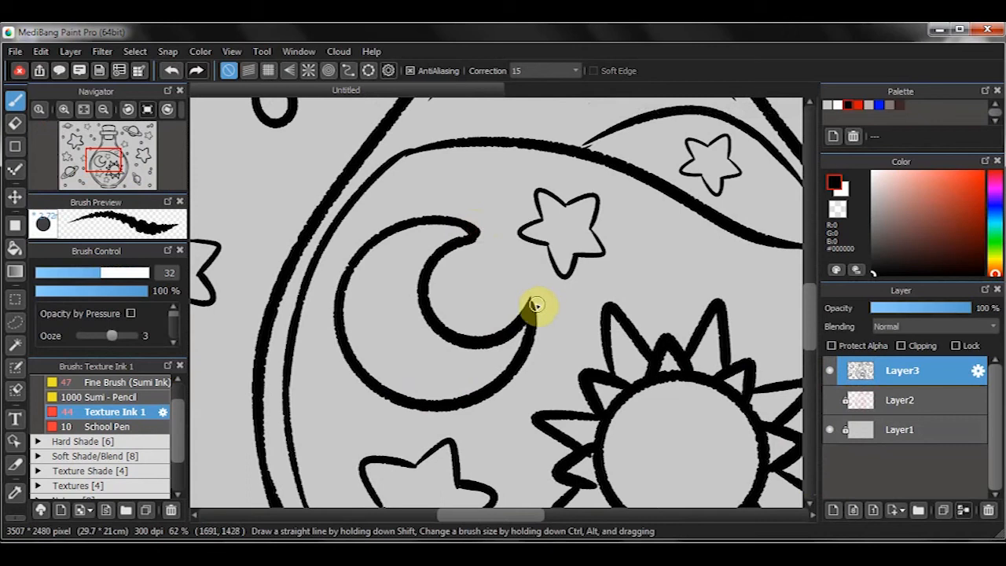
- Thicken and clean up the outline of the small star beside the moon with a size 20 brush
scroll(545, 206, "up", 2)
left_click_drag(545, 203, 545, 236)
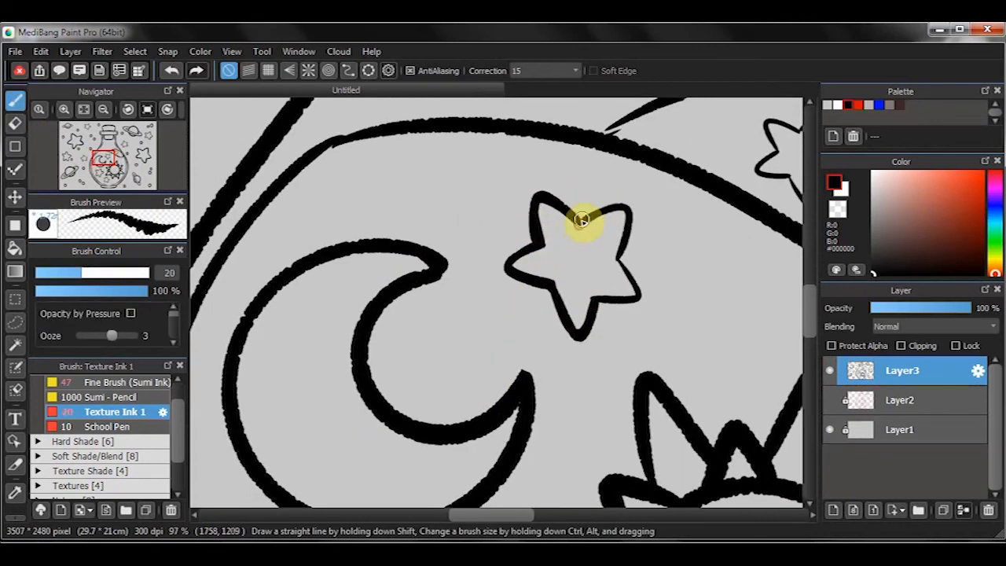
key("ctrl+z")
mouse_move(628, 234)
left_mouse_down()
mouse_move(599, 204)
mouse_move(608, 263)
left_mouse_up()
key("e")
key("b")
scroll(559, 272, "down", 2)
scroll(472, 296, "up", 3)
key("e")
left_click_drag(519, 293, 523, 277)
key("b")
left_click_drag(525, 341, 539, 337)
- Touch up the sun's ray outlines, closing gaps and cleaning stray line ends
left_click_drag(651, 452, 619, 333)
left_click_drag(728, 331, 661, 332)
scroll(660, 333, "down", 2)
left_click_drag(709, 298, 724, 302)
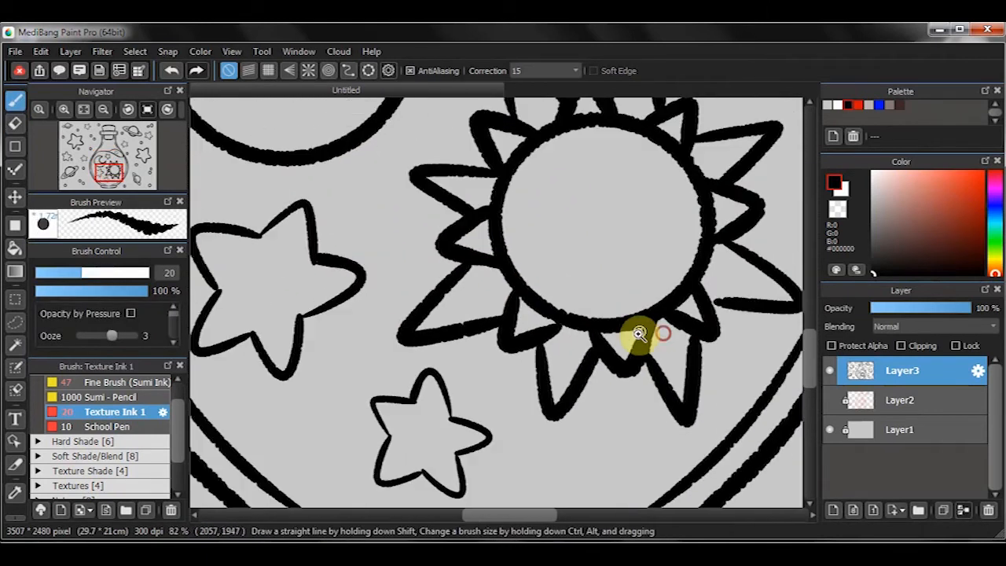
left_click_drag(741, 177, 659, 238)
key("e")
left_click_drag(610, 171, 608, 226)
key("b")
left_click_drag(469, 326, 541, 286)
scroll(493, 299, "down", 1)
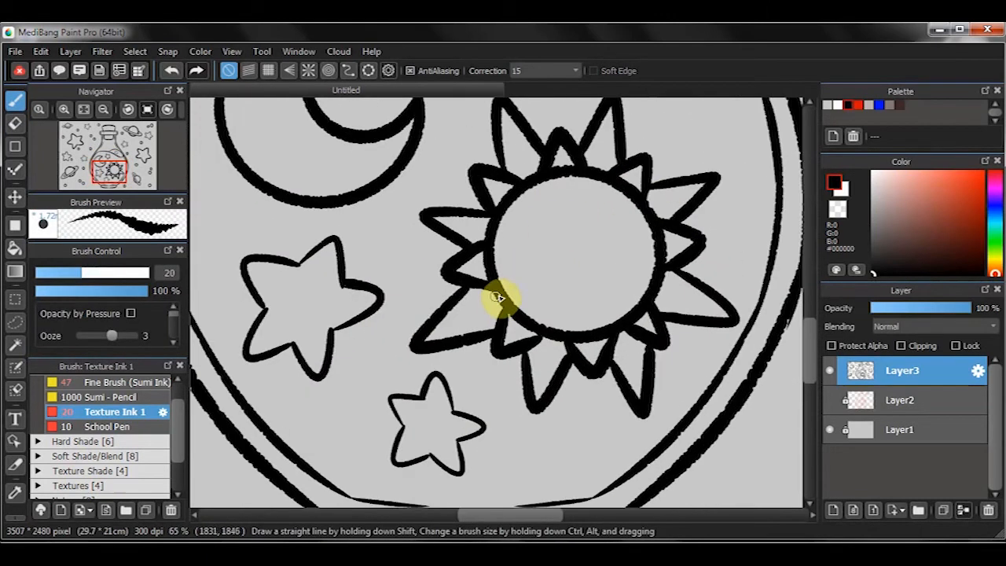
- Undo the last four strokes and draw a thin centre line inside each long sun ray with a size 16 brush
key("ctrl+z")
key("ctrl+z")
key("ctrl+z")
key("ctrl+z")
key("bracketleft")
key("bracketleft")
left_click_drag(428, 338, 499, 303)
left_click_drag(548, 338, 538, 405)
left_click_drag(662, 295, 730, 320)
left_click_drag(645, 209, 633, 272)
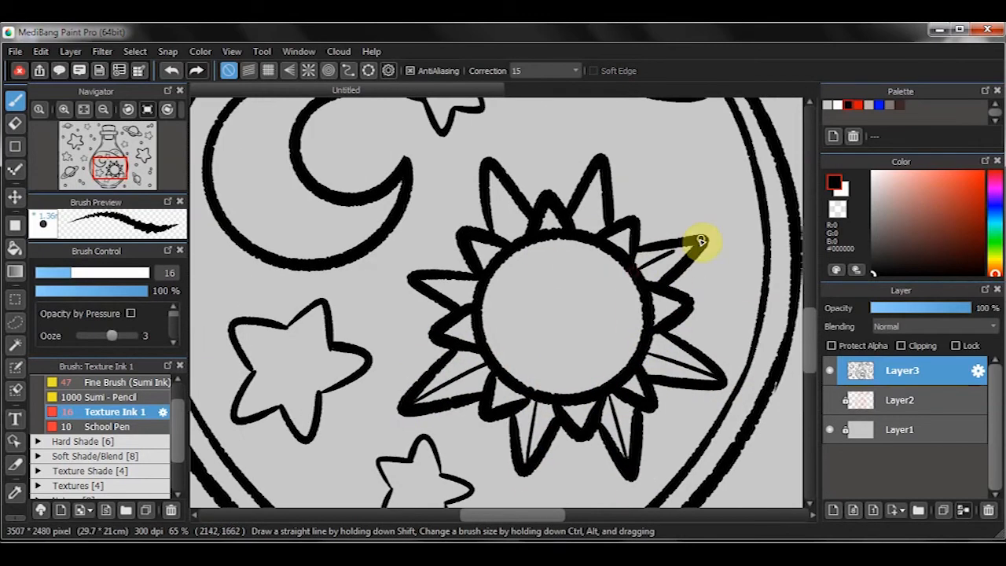
left_click_drag(417, 277, 475, 292)
scroll(494, 286, "down", 3)
scroll(608, 241, "up", 4)
mouse_move(603, 180)
left_mouse_down()
mouse_move(608, 241)
mouse_move(643, 238)
mouse_move(698, 317)
left_mouse_up()
- Thicken the outline of the small star inside the liquid's wave crest with a size 21 brush
key("bracketright")
key("bracketright")
key("bracketright")
key("e")
key("b")
left_click_drag(705, 314, 404, 236)
scroll(542, 195, "up", 3)
key("bracketleft")
key("bracketleft")
left_click_drag(577, 234, 518, 288)
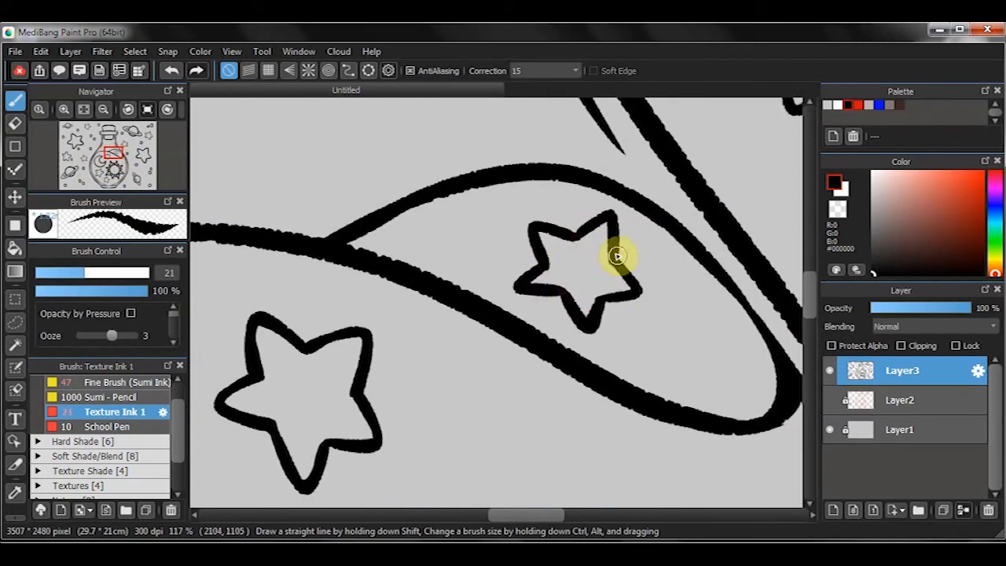
- Add a thin accent line inside the wave crest's small star with a size 15 brush
key("bracketleft")
key("bracketleft")
left_click_drag(560, 291, 642, 236)
left_click_drag(363, 300, 407, 303)
scroll(461, 284, "down", 4)
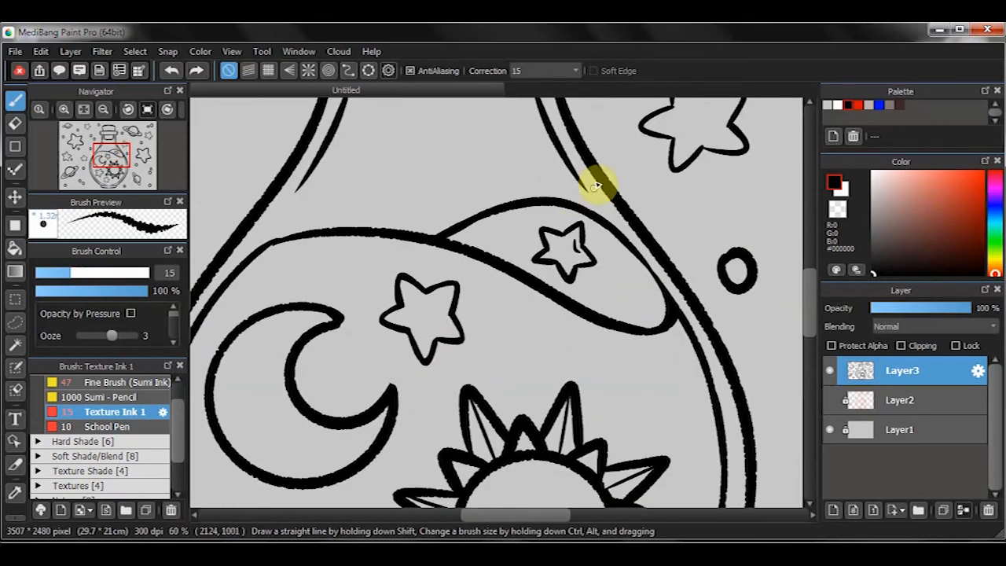
- Thicken the right side of the bottle's neck outline with a size 25 brush
scroll(566, 252, "up", 4)
scroll(376, 332, "down", 5)
left_click_drag(458, 146, 539, 238)
scroll(539, 238, "up", 5)
key("bracketright")
key("bracketright")
key("bracketright")
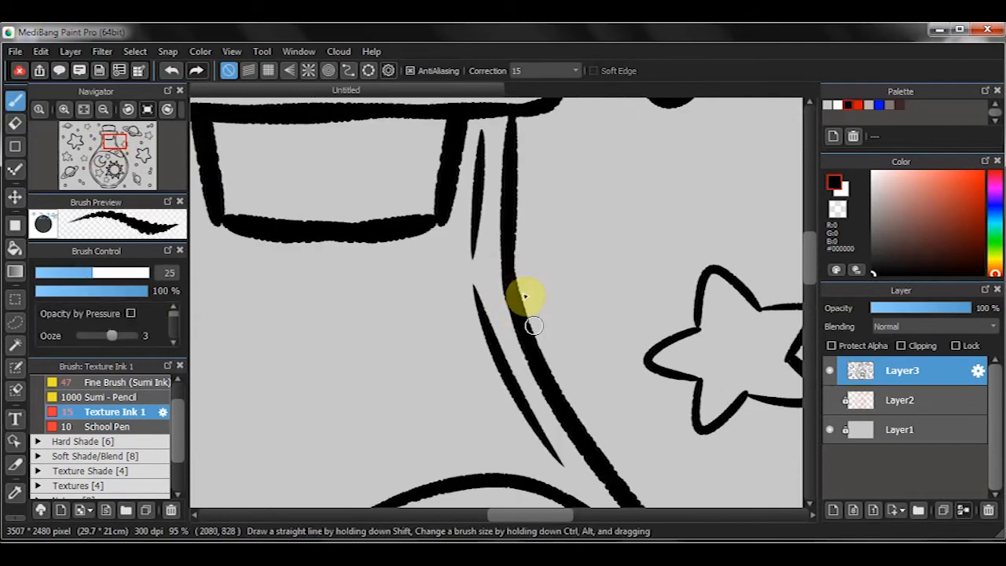
left_click_drag(525, 296, 592, 476)
- Replace the oval marks at both ends of the bottle's collar with bracket-shaped accents and add thin horizontal detail lines
key("e")
left_click_drag(495, 249, 618, 229)
mouse_move(322, 213)
left_mouse_down()
mouse_move(331, 251)
mouse_move(321, 213)
left_mouse_up()
key("b")
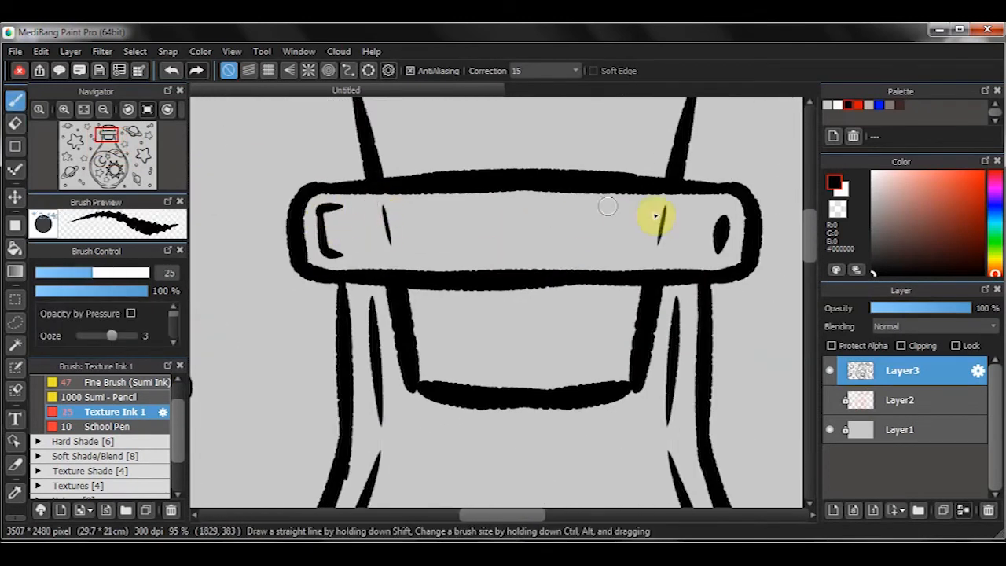
key("e")
left_click_drag(723, 218, 719, 249)
key("b")
left_click_drag(711, 247, 712, 205)
left_click_drag(413, 259, 469, 256)
left_click_drag(681, 256, 620, 254)
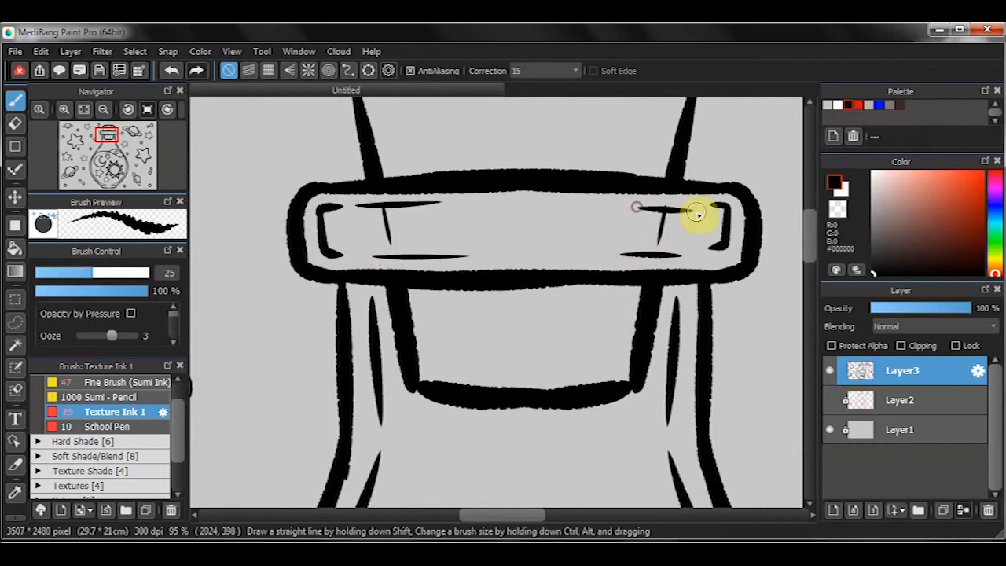
- Draw small curved texture marks on the cork above and below the bottle's collar
scroll(404, 213, "up", 1)
left_click_drag(413, 238, 418, 273)
left_click_drag(686, 420, 717, 277)
key("e")
key("b")
scroll(429, 350, "down", 8)
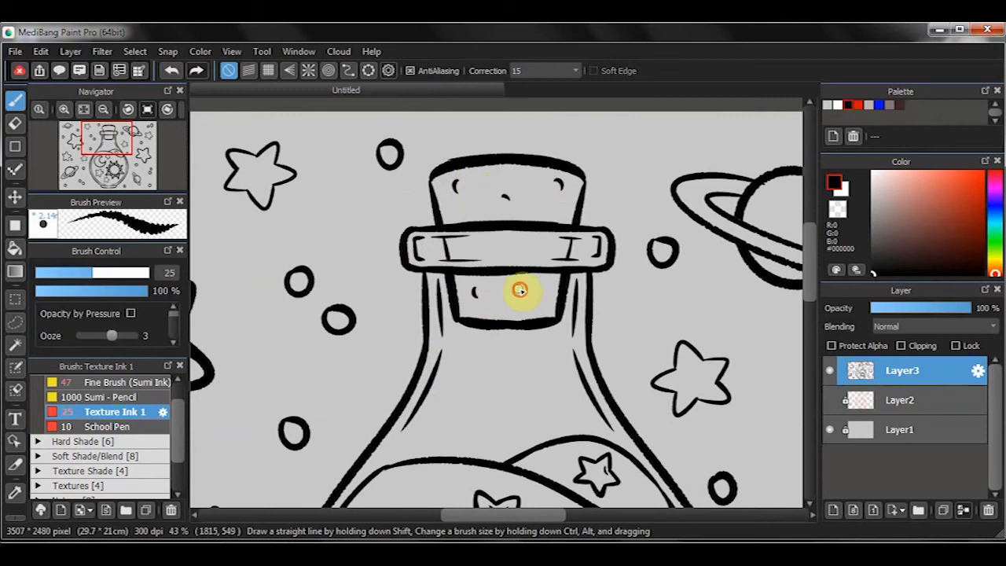
left_click_drag(520, 291, 597, 259)
- Thicken the outline of the small star between the large left star and the cork
scroll(597, 259, "down", 4)
scroll(505, 157, "up", 10)
left_click_drag(471, 175, 672, 173)
left_click_drag(433, 192, 476, 163)
left_click_drag(512, 228, 481, 210)
mouse_move(422, 258)
left_mouse_down()
mouse_move(392, 218)
mouse_move(403, 264)
left_mouse_up()
left_click_drag(391, 216, 431, 192)
mouse_move(393, 202)
left_mouse_down()
mouse_move(469, 287)
mouse_move(601, 372)
left_mouse_up()
scroll(348, 238, "up", 3)
key("e")
key("b")
left_click_drag(314, 251, 303, 287)
key("ctrl+z")
key("bracketleft")
key("bracketleft")
scroll(471, 275, "down", 6)
- Thicken the outline of the large star left of the bottle with a size 30 brush
mouse_move(537, 361)
left_mouse_down()
mouse_move(492, 305)
mouse_move(447, 174)
left_mouse_up()
key("bracketright")
key("bracketright")
key("bracketright")
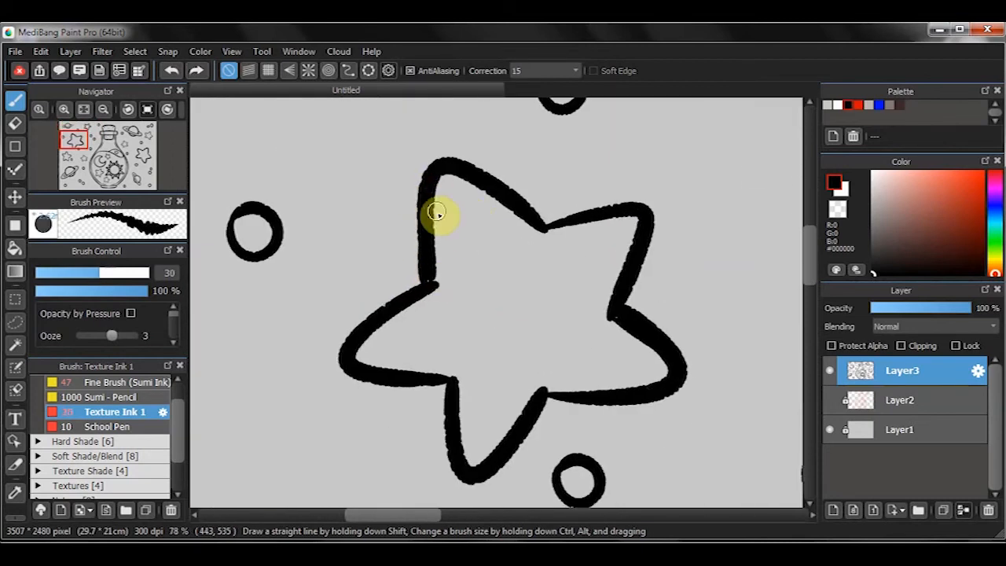
left_click_drag(545, 221, 626, 210)
left_click_drag(587, 367, 567, 291)
left_click_drag(526, 311, 638, 311)
left_click_drag(379, 295, 431, 298)
- Thicken and clean up the outline of the medium star above the lower-left planet
scroll(597, 346, "down", 7)
mouse_move(601, 346)
left_mouse_down()
mouse_move(555, 315)
mouse_move(447, 283)
left_mouse_up()
left_click_drag(617, 326, 695, 326)
key("e")
left_click_drag(729, 253, 822, 263)
key("b")
key("bracketleft")
key("bracketleft")
left_click_drag(735, 236, 768, 308)
scroll(767, 307, "down", 7)
left_click_drag(312, 312, 405, 315)
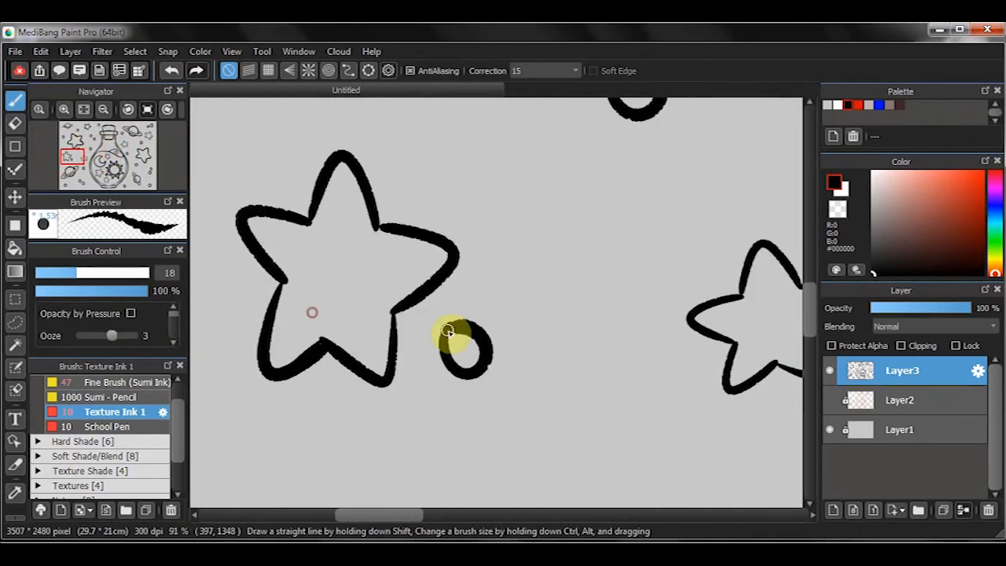
scroll(464, 338, "down", 2)
left_click_drag(330, 253, 368, 301)
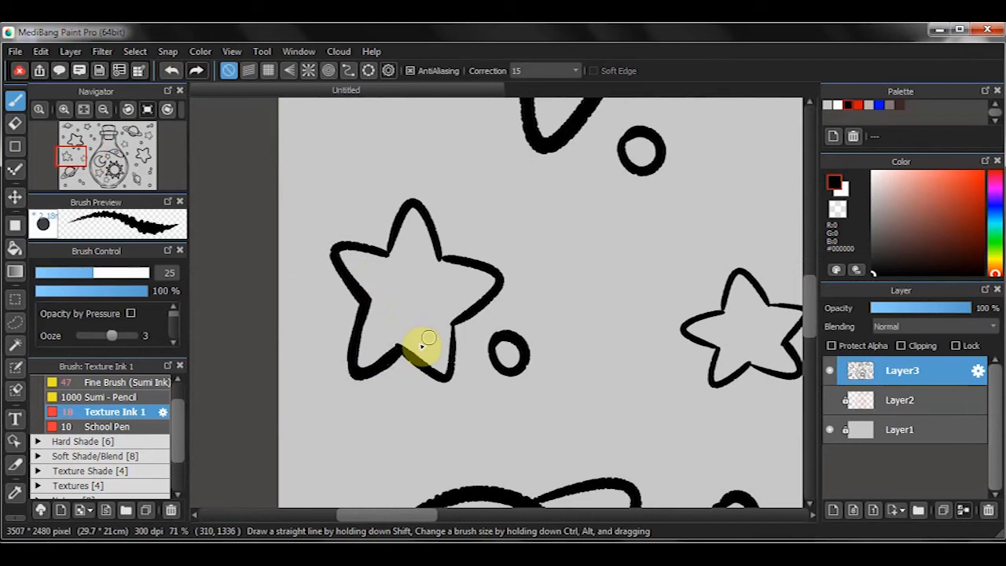
- Thicken the outline of the small star between the medium left star and the bottle with a size 25 brush
scroll(440, 258, "right", 3)
left_click_drag(580, 305, 601, 260)
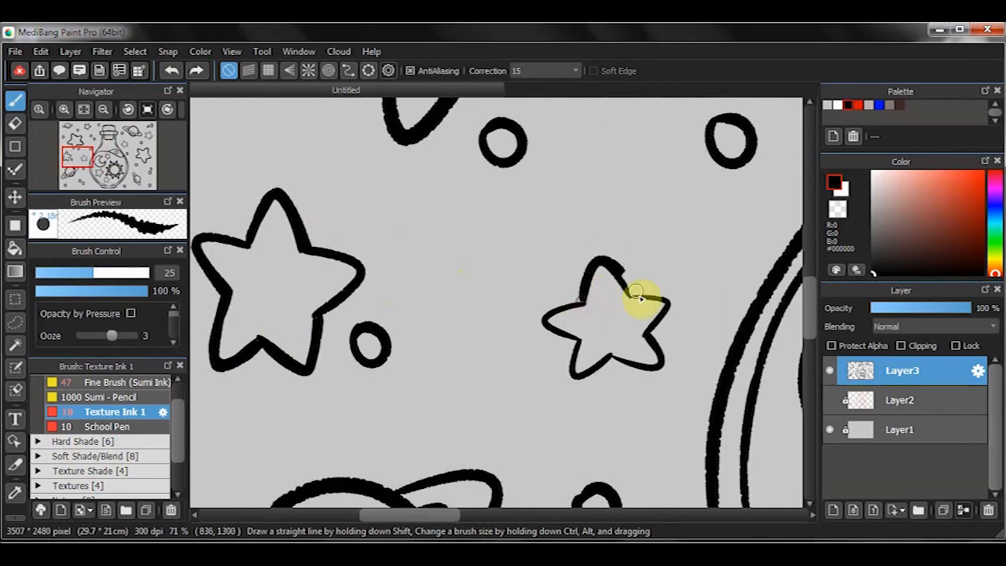
left_click_drag(647, 293, 657, 335)
left_click_drag(659, 337, 652, 321)
left_click_drag(606, 347, 660, 353)
key("e")
key("b")
left_click_drag(646, 318, 659, 351)
- Thicken and touch up the outlines of the small circles and shapes around the lower-left ringed planet
scroll(603, 339, "down", 6)
scroll(344, 376, "left", 2)
left_click_drag(669, 255, 639, 267)
left_click_drag(633, 503, 635, 296)
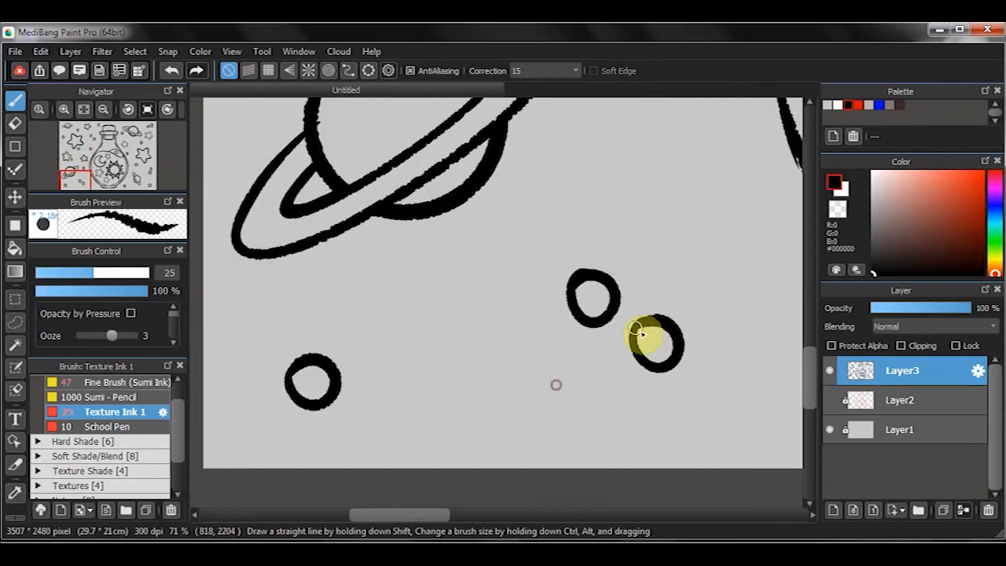
scroll(299, 382, "down", 7)
scroll(546, 178, "up", 9)
left_click_drag(489, 266, 459, 299)
left_click_drag(483, 303, 356, 355)
mouse_move(544, 212)
left_mouse_down()
mouse_move(471, 217)
mouse_move(523, 259)
left_mouse_up()
key("e")
key("b")
left_click_drag(676, 259, 569, 214)
key("ctrl+z")
mouse_move(700, 287)
left_mouse_down()
mouse_move(711, 302)
mouse_move(491, 330)
left_mouse_up()
- Thicken and clean up the outlines of the remaining small circles scattered around the bottle
scroll(312, 292, "down", 3)
scroll(582, 330, "up", 1)
left_click_drag(564, 338, 555, 346)
left_click_drag(572, 335, 597, 298)
left_click_drag(580, 308, 548, 352)
left_click_drag(552, 348, 563, 300)
left_click_drag(584, 350, 527, 351)
left_click_drag(589, 348, 615, 381)
left_click_drag(695, 320, 646, 346)
mouse_move(443, 443)
left_mouse_down()
mouse_move(512, 348)
mouse_move(489, 366)
left_mouse_up()
left_click_drag(346, 385, 381, 403)
left_click_drag(756, 220, 800, 248)
left_click_drag(737, 319, 694, 275)
- Thicken the outline of the small star beside the right side of the bottle's neck with a size 25 brush
left_click_drag(511, 322, 472, 353)
left_click_drag(197, 351, 463, 238)
mouse_move(385, 316)
left_mouse_down()
mouse_move(440, 295)
mouse_move(450, 261)
left_mouse_up()
left_click_drag(502, 346, 425, 339)
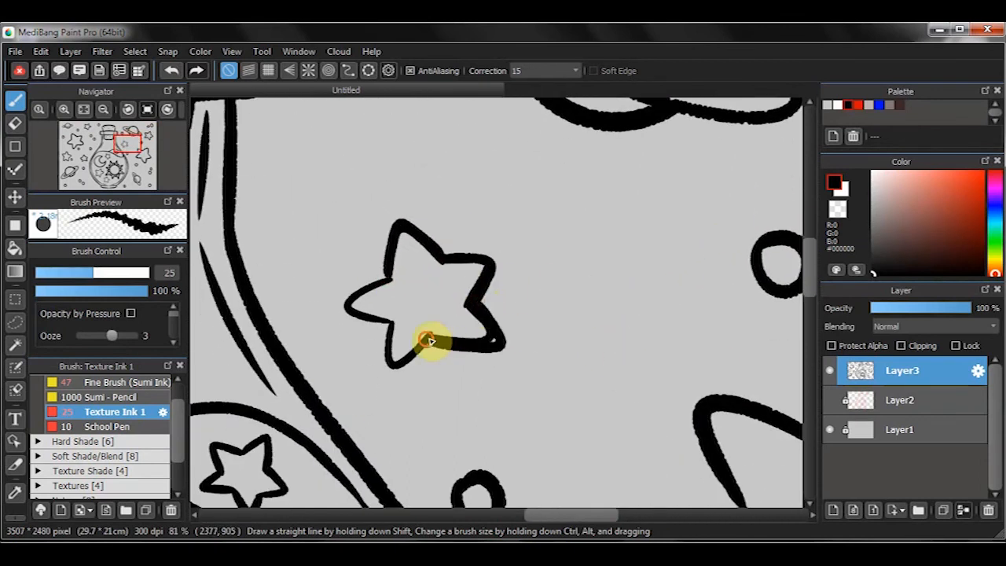
left_click_drag(342, 319, 391, 324)
left_click_drag(425, 341, 401, 219)
- Thicken the outline of the large star to the right of the bottle with a size 33 brush
left_click_drag(628, 314, 449, 226)
left_click_drag(617, 232, 676, 182)
left_click_drag(605, 225, 617, 228)
key("bracketright")
key("bracketright")
key("bracketright")
left_click_drag(515, 250, 541, 294)
left_click_drag(583, 393, 554, 330)
left_click_drag(531, 316, 557, 332)
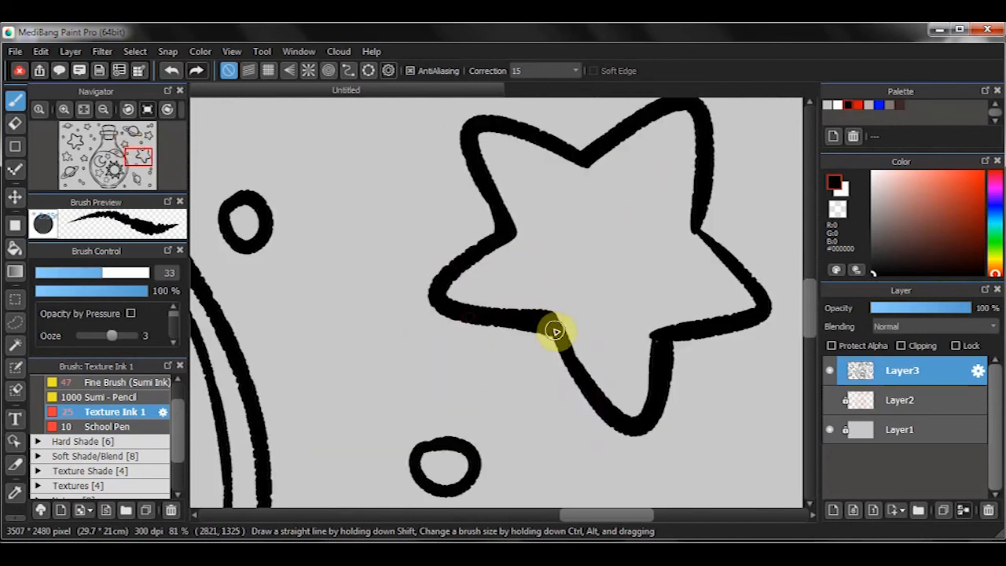
left_click_drag(671, 344, 616, 328)
- Thicken the body and ring outlines of the lower-right planet with a size 26 brush
scroll(583, 463, "down", 3)
left_click_drag(583, 464, 558, 275)
scroll(589, 326, "up", 3)
left_click_drag(588, 326, 684, 158)
left_click_drag(491, 429, 464, 348)
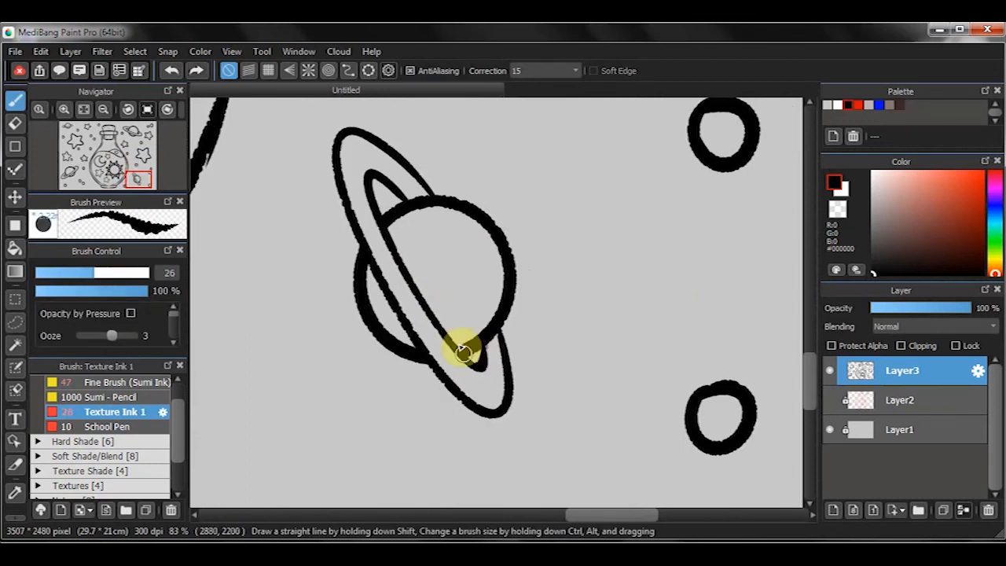
scroll(464, 348, "down", 5)
scroll(430, 346, "up", 1)
left_click_drag(455, 242, 565, 256)
- Fill a new layer beneath the line art entirely with white, using the layer as the fill reference
key("ctrl+0")
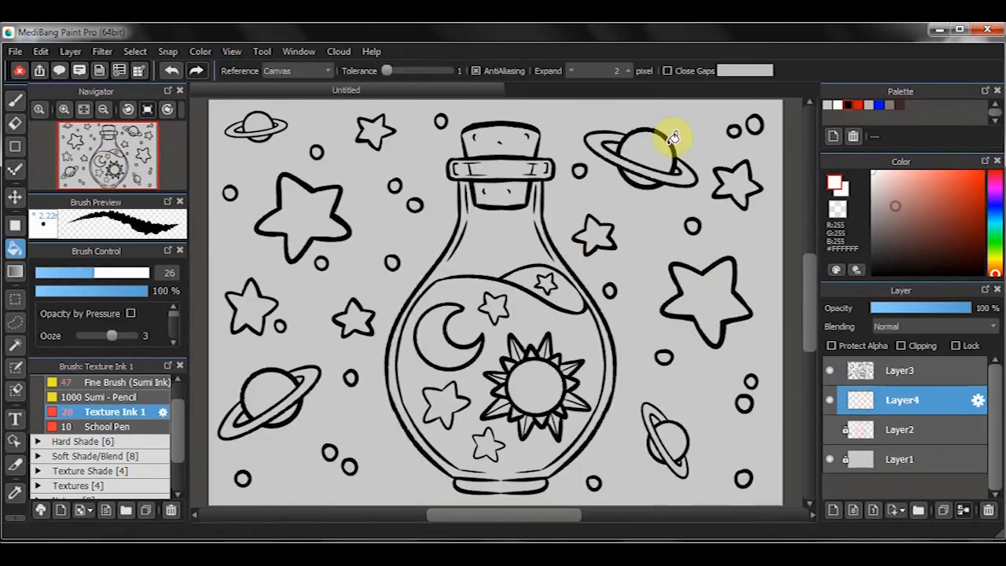
left_click(392, 168)
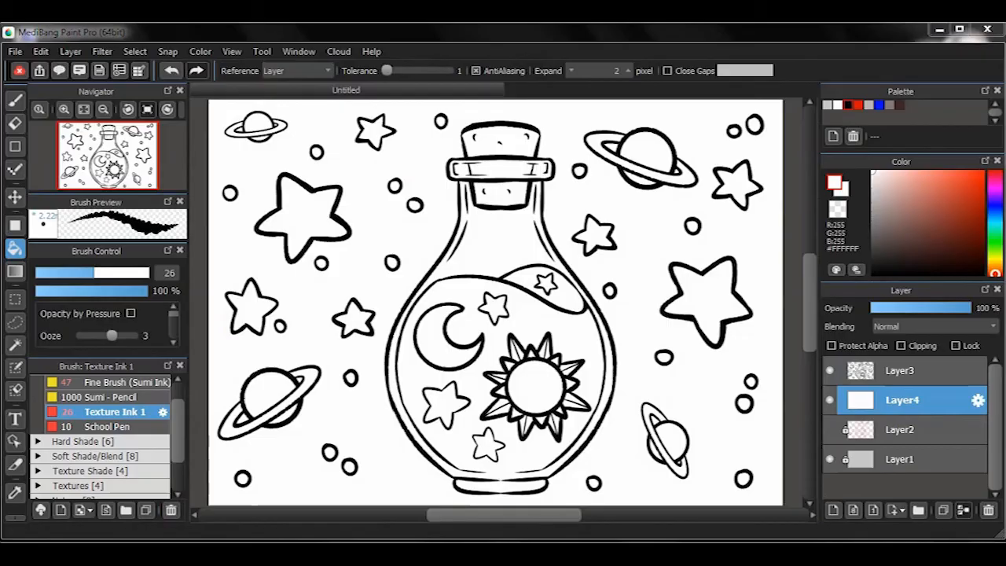